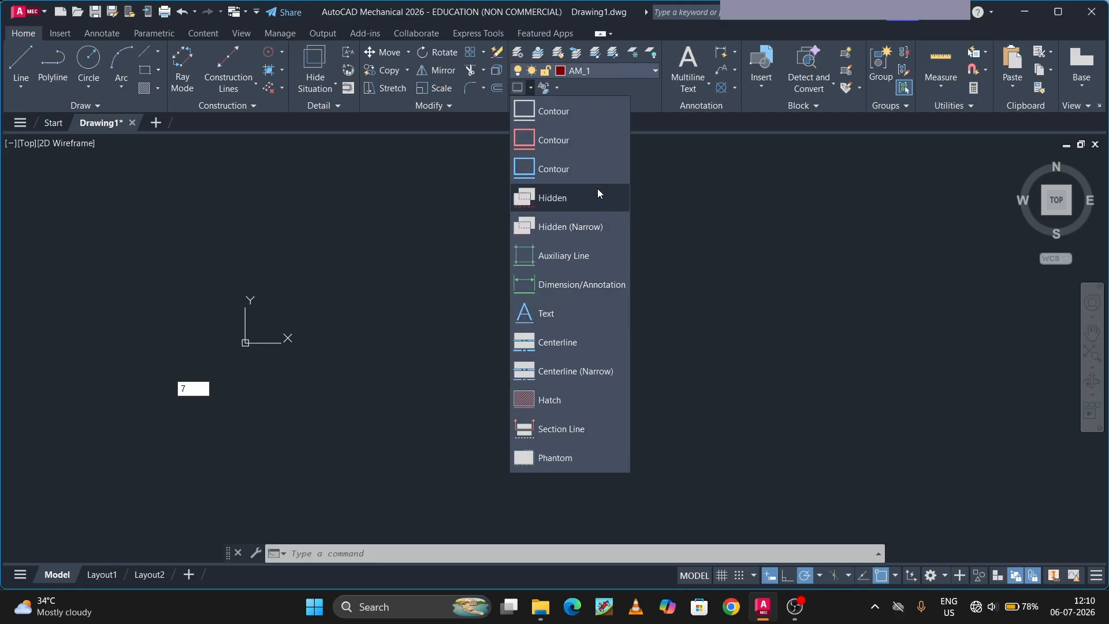
On the red Contour layer AM_1, draw a circle of radius about 19596 and a separate smaller circle beside it
{"action": "left_click", "coordinate": [541, 140]}
{"action": "left_click", "coordinate": [88, 58]}
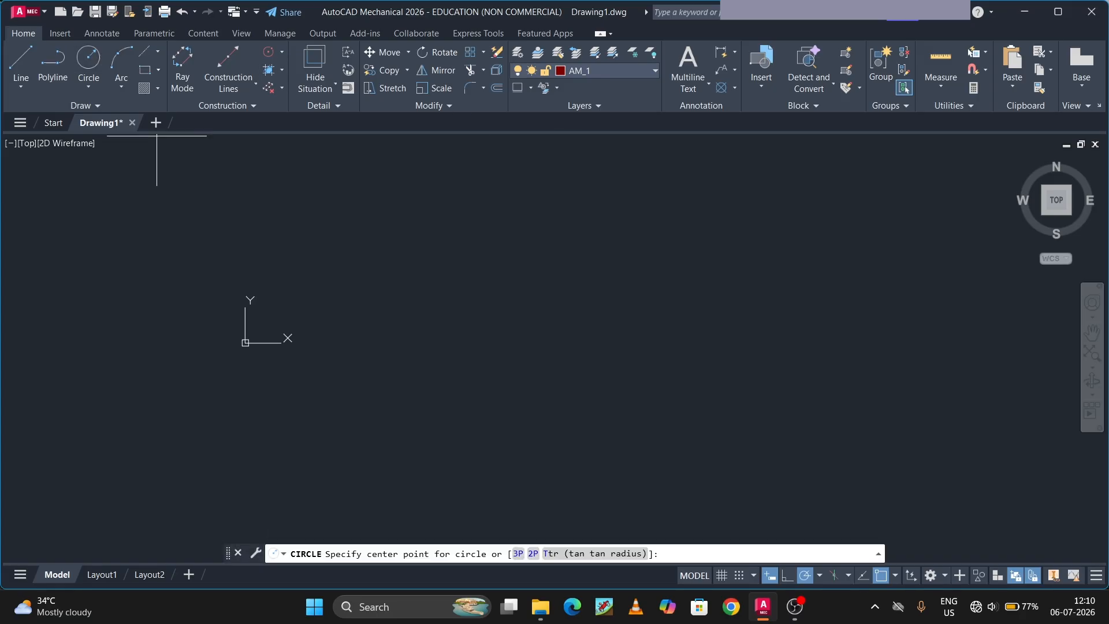
{"action": "left_click", "coordinate": [300, 258]}
{"action": "left_click", "coordinate": [339, 376]}
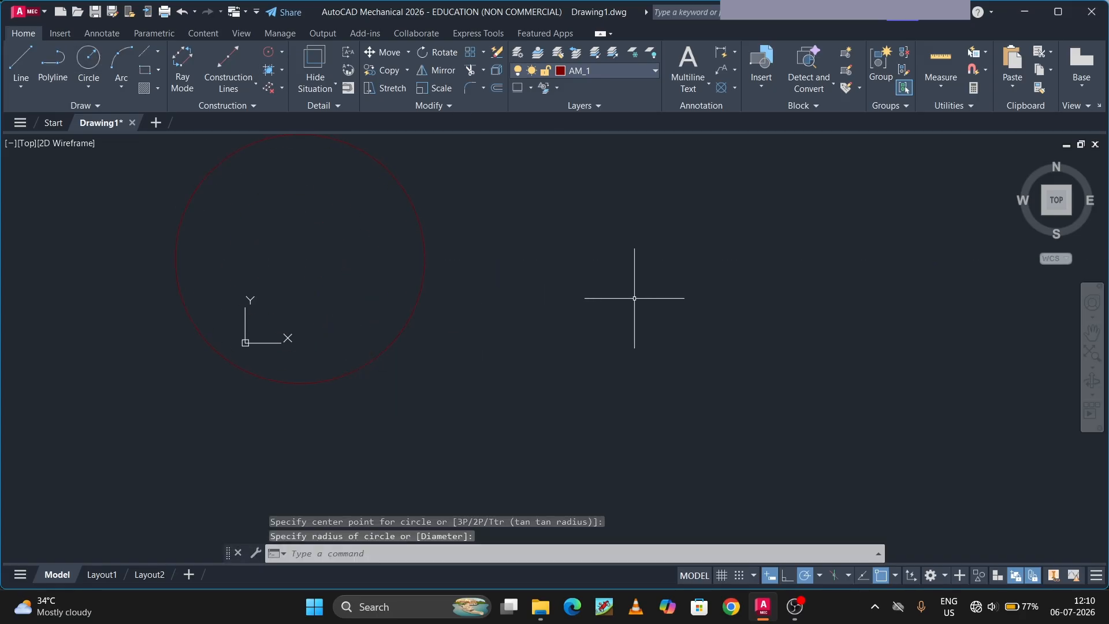
{"action": "left_click", "coordinate": [89, 58]}
{"action": "left_click", "coordinate": [637, 271]}
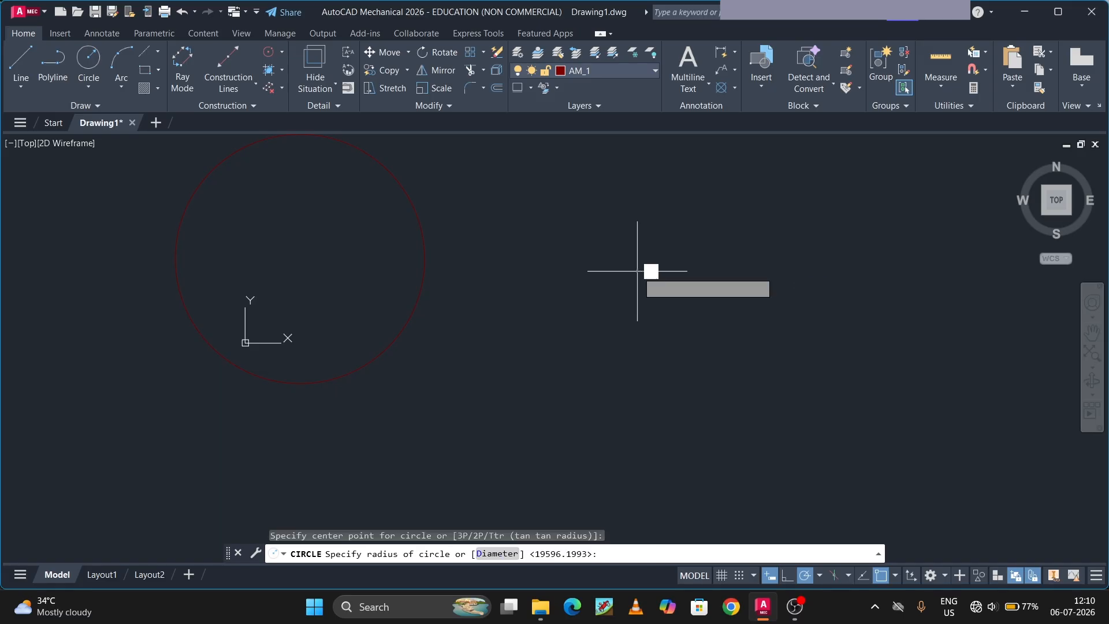
{"action": "left_click", "coordinate": [664, 366]}
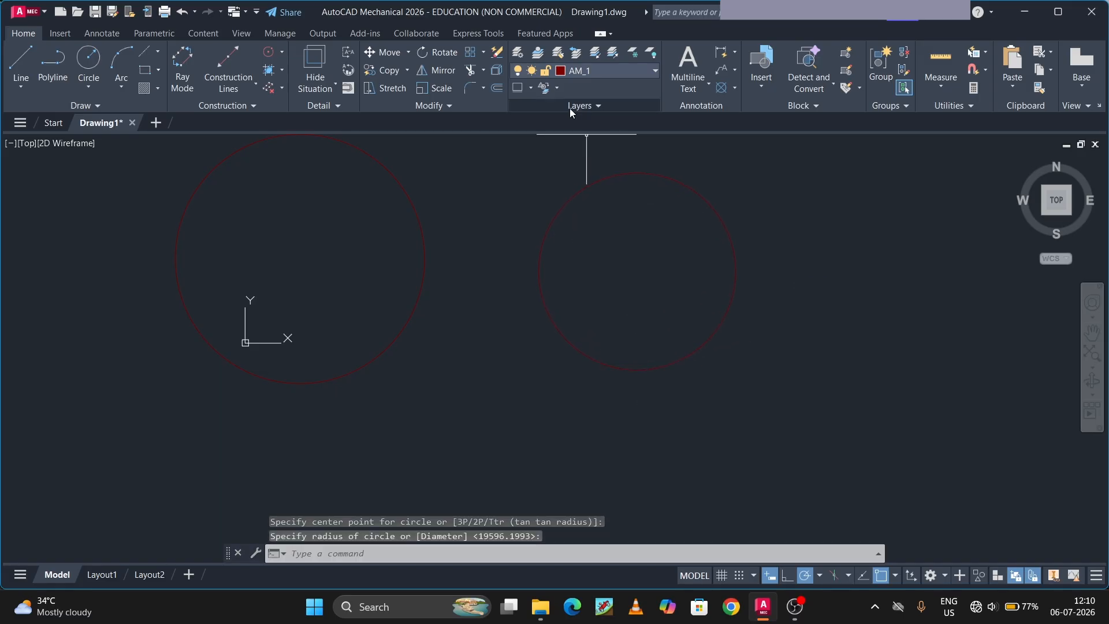
On the blue Contour layer AM_2, draw a rectangle about 66709 wide overlapping the large circle and a smaller rectangle overlapping the other circle
{"action": "left_click", "coordinate": [530, 88]}
{"action": "left_click", "coordinate": [521, 162]}
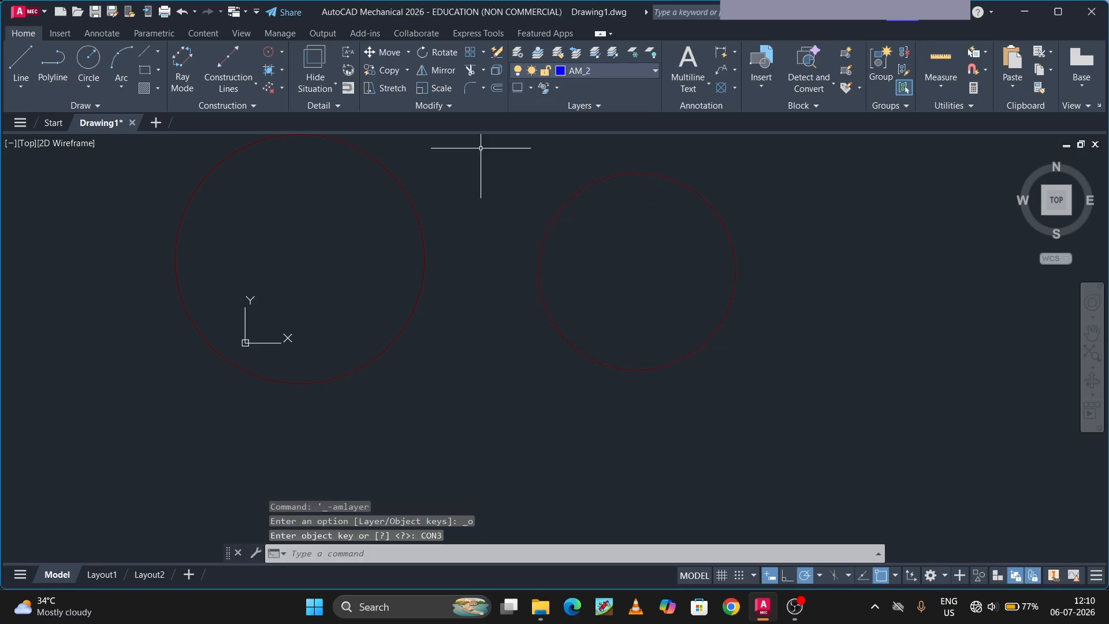
{"action": "left_click", "coordinate": [147, 71]}
{"action": "left_click", "coordinate": [94, 276]}
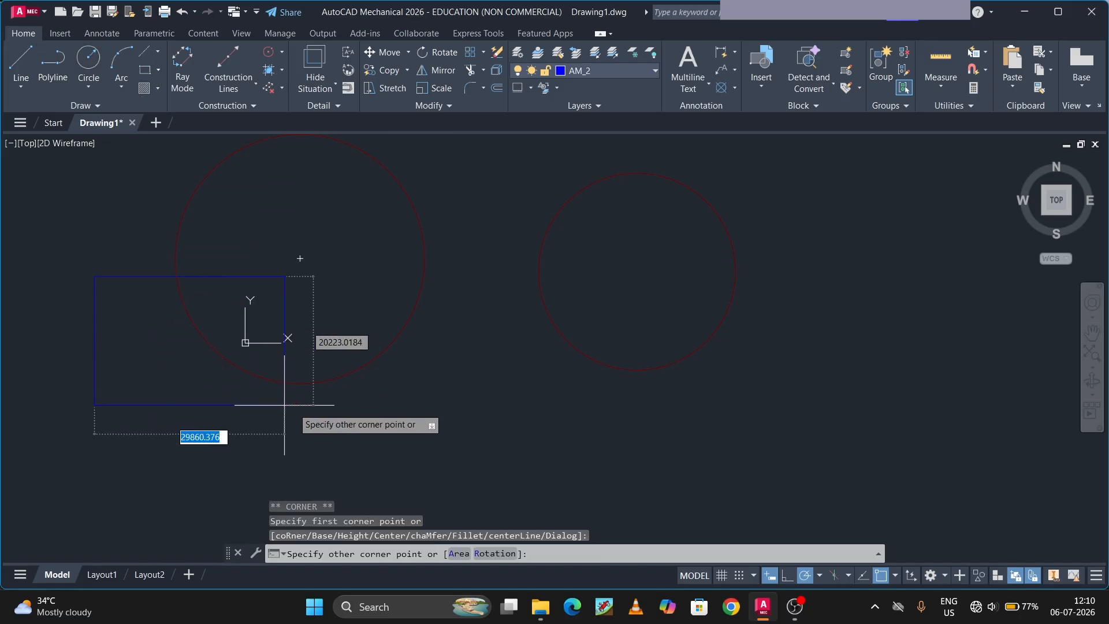
{"action": "left_click", "coordinate": [519, 442]}
{"action": "left_click", "coordinate": [148, 71]}
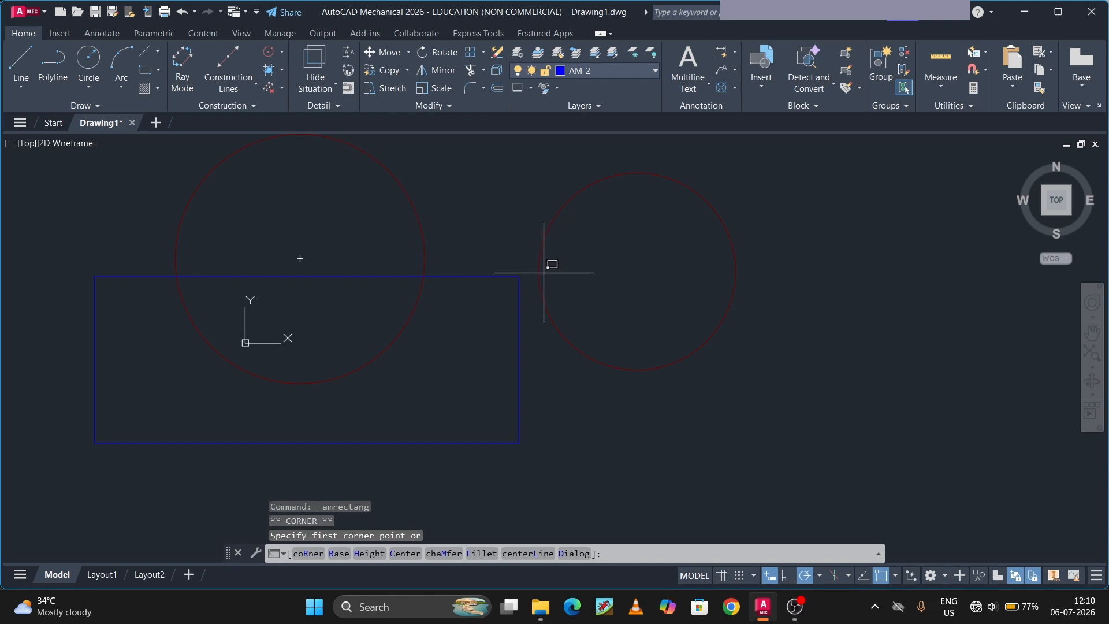
{"action": "left_click", "coordinate": [655, 315]}
{"action": "left_click", "coordinate": [889, 402]}
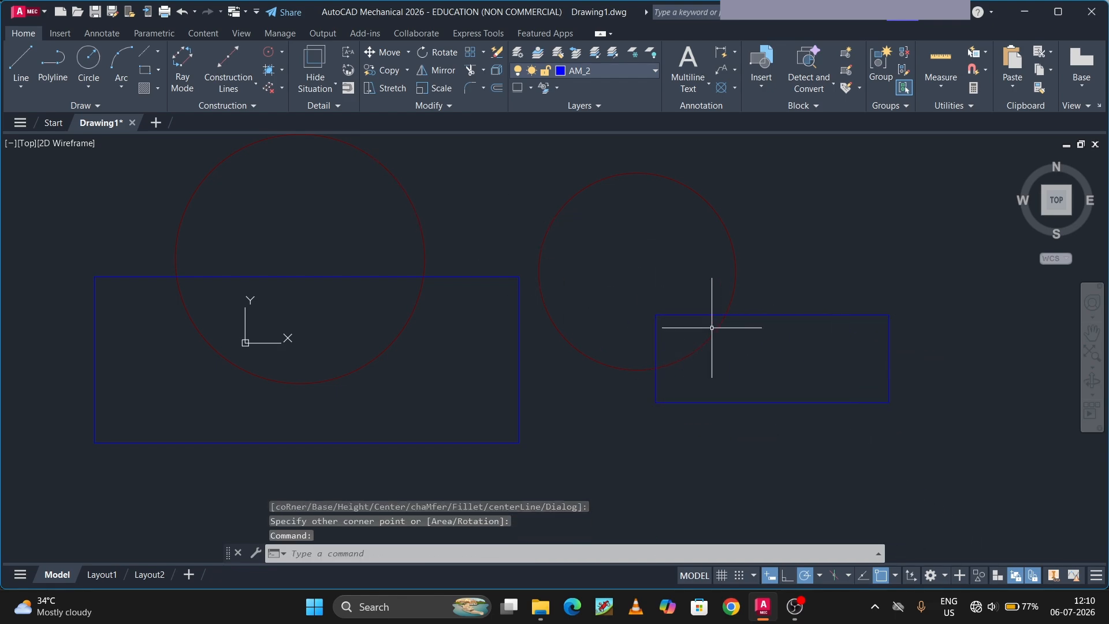
On the white Contour layer AM_0, draw a closed four-sided outline of lines across both circles and around the small rectangle
{"action": "scroll", "coordinate": [538, 237], "scroll_direction": "down", "scroll_amount": 2}
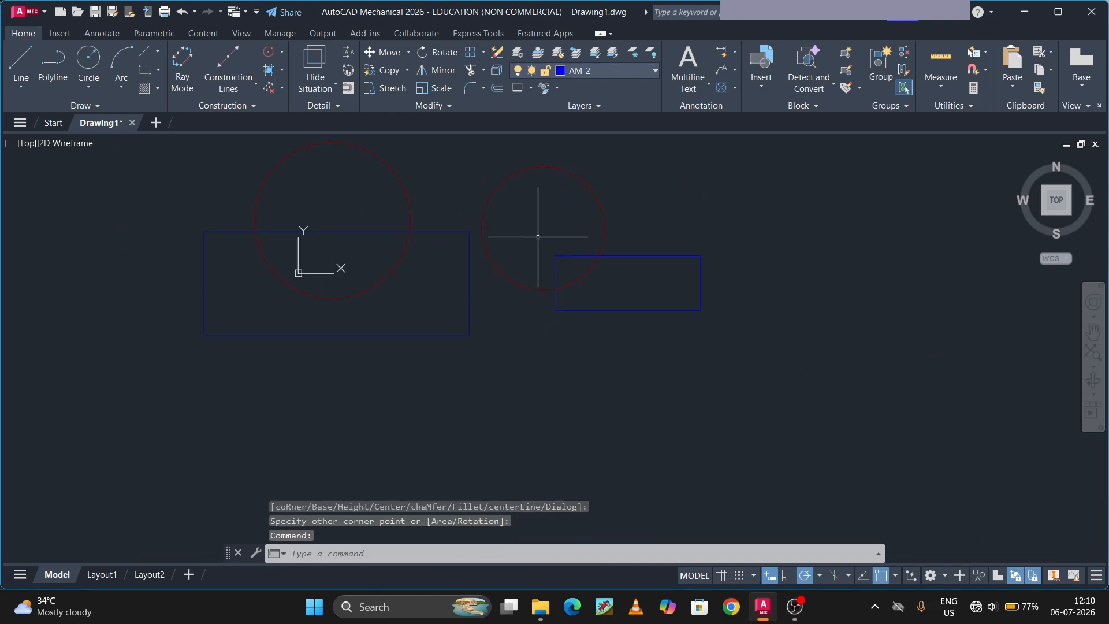
{"action": "left_click", "coordinate": [529, 88]}
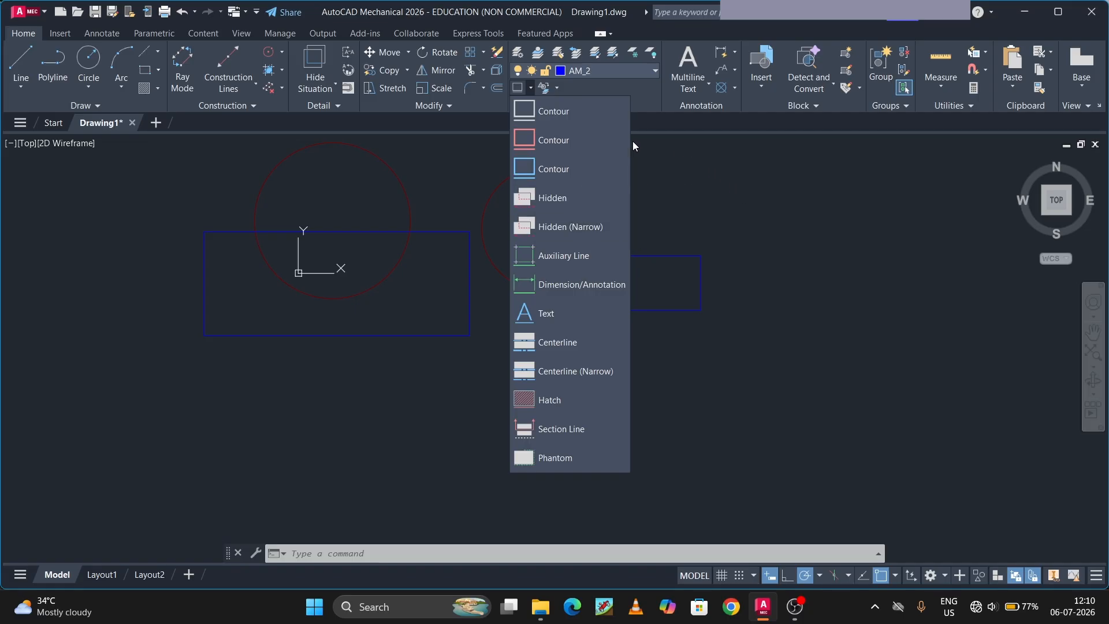
{"action": "left_click", "coordinate": [556, 104]}
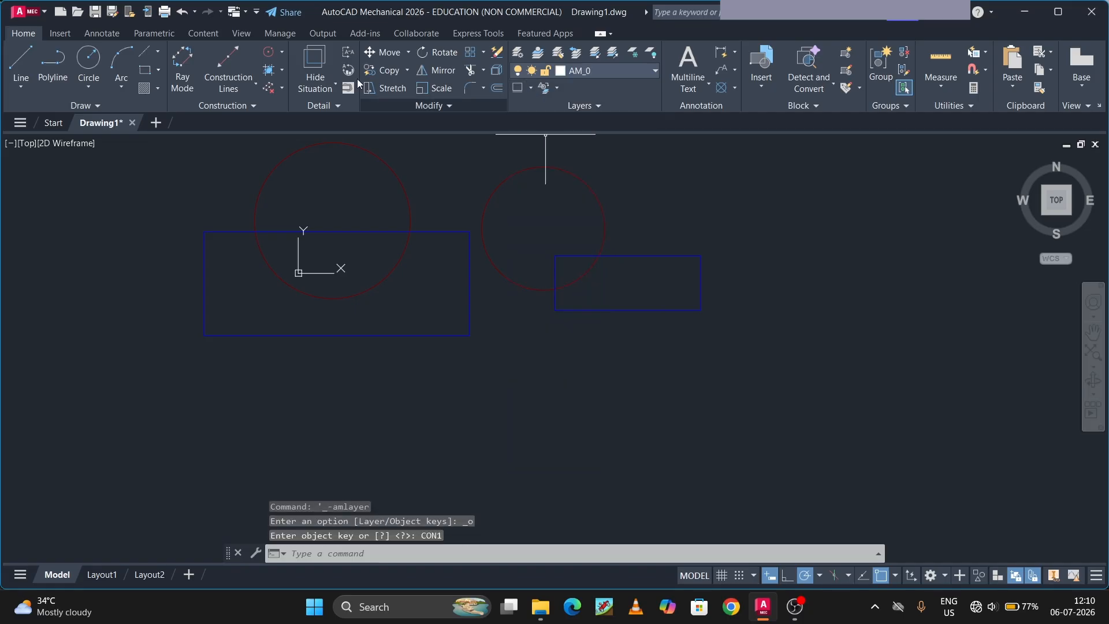
{"action": "left_click", "coordinate": [20, 65]}
{"action": "left_click", "coordinate": [122, 328]}
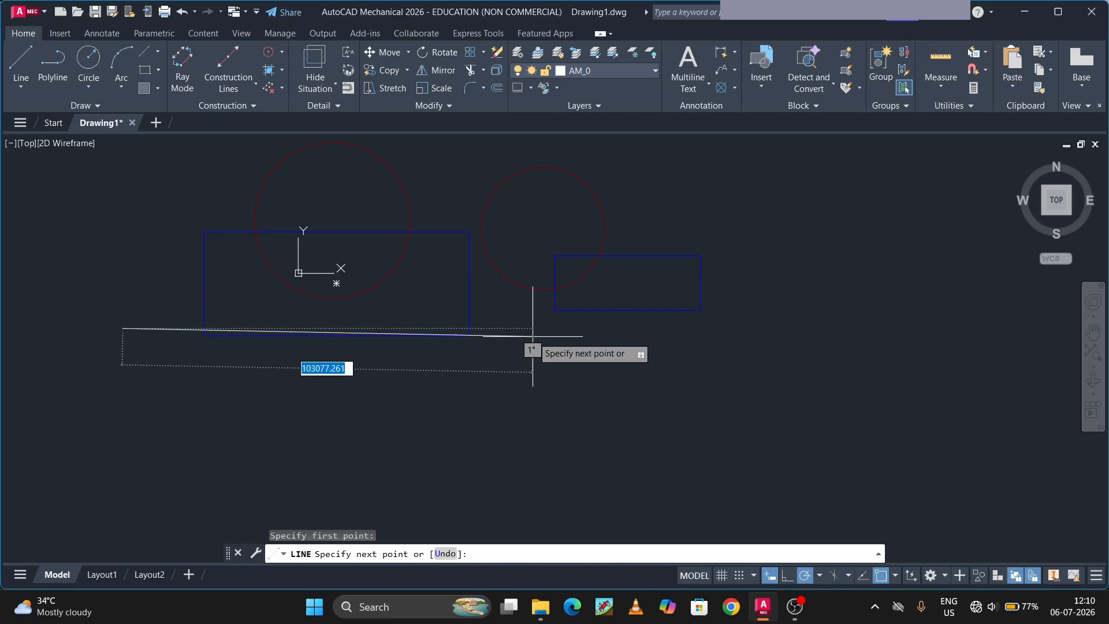
{"action": "left_click", "coordinate": [741, 328]}
{"action": "left_click", "coordinate": [715, 188]}
{"action": "left_click", "coordinate": [112, 188]}
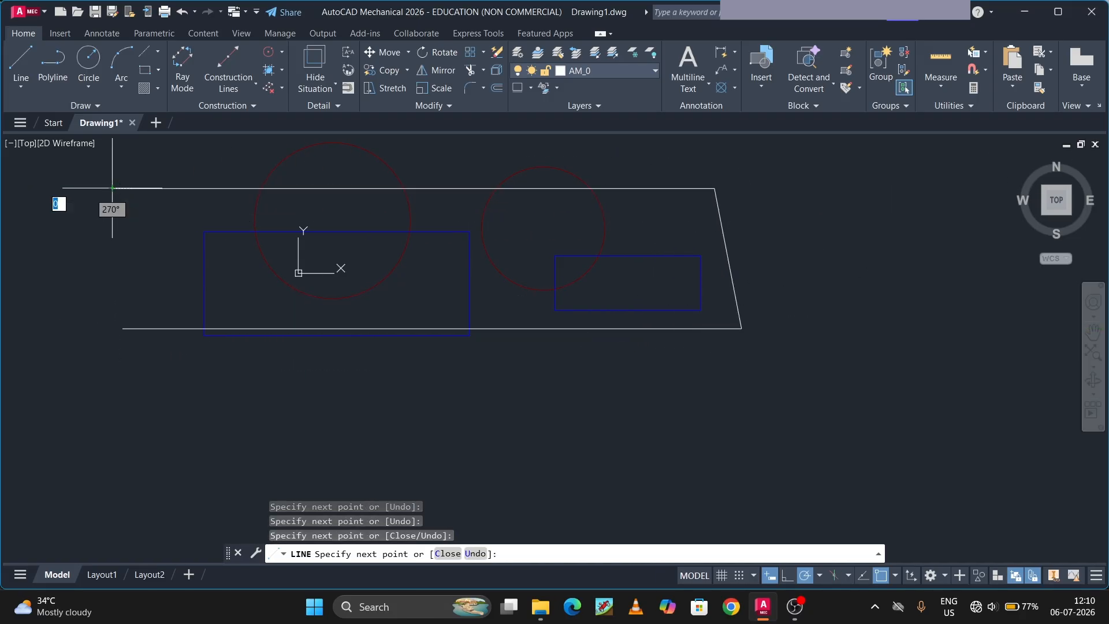
{"action": "left_click", "coordinate": [122, 328]}
{"action": "right_click", "coordinate": [151, 394]}
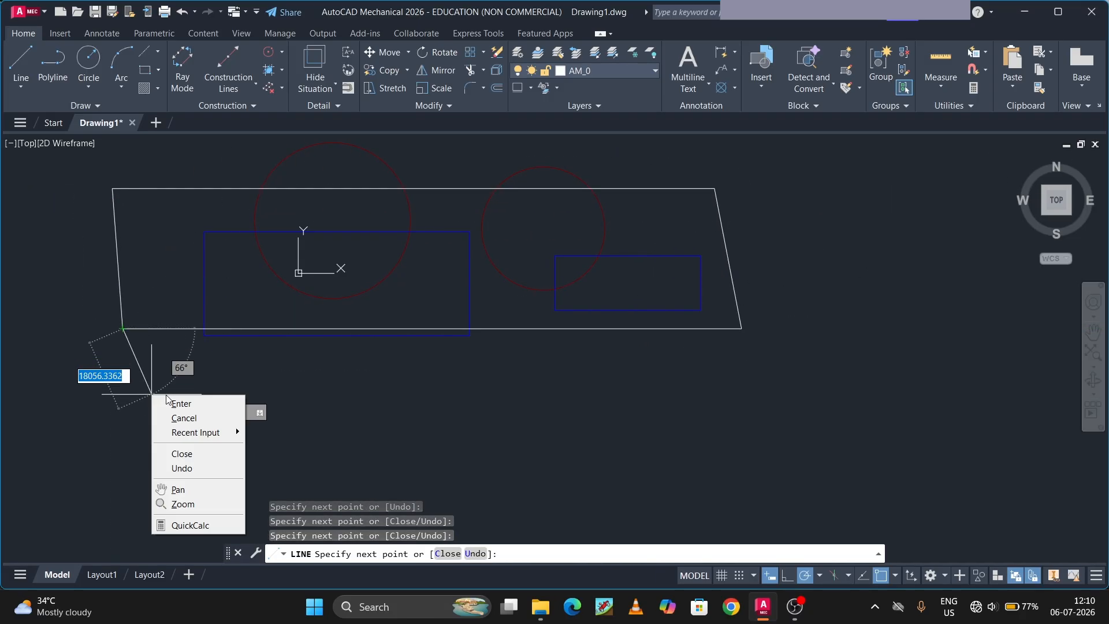
{"action": "left_click", "coordinate": [173, 403]}
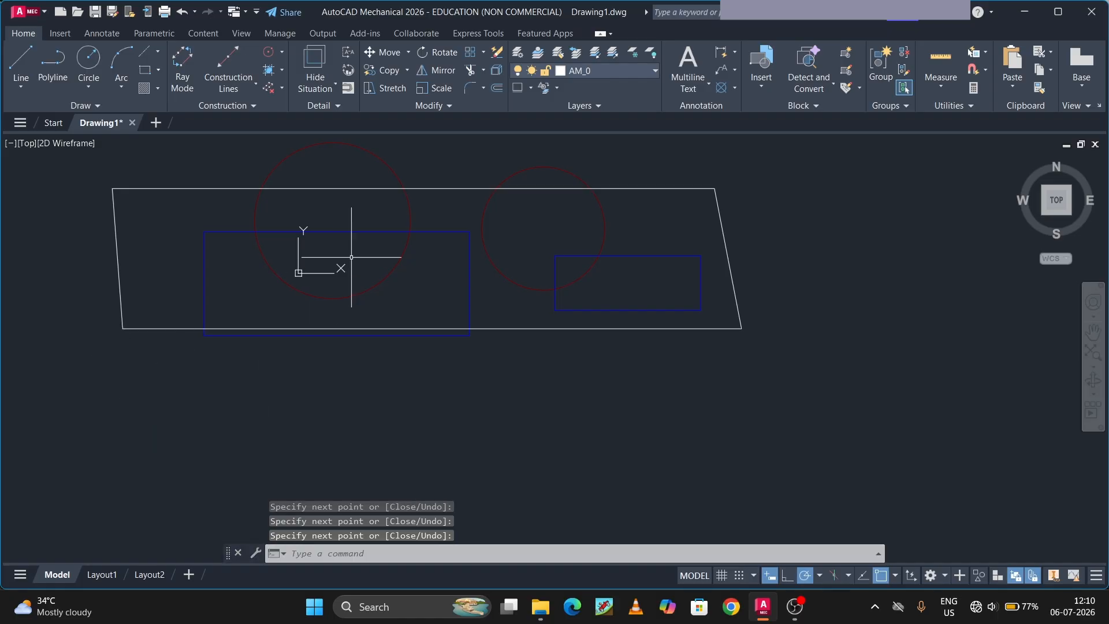
On the Hidden layer AM_3, draw three connected line segments crossing the existing circles and rectangles
{"action": "left_click", "coordinate": [531, 87]}
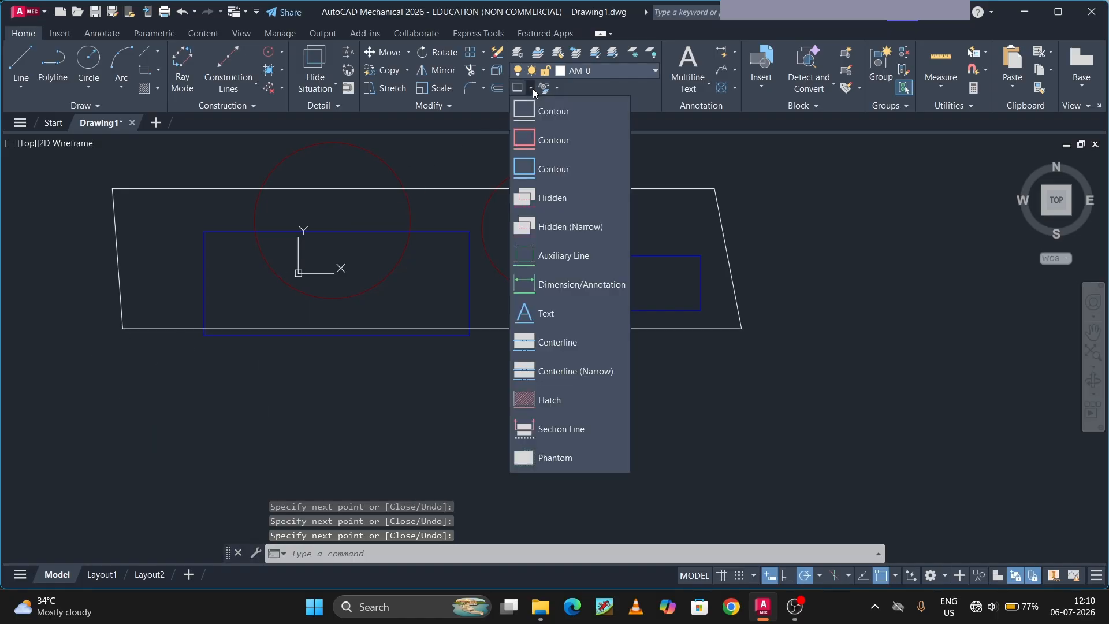
{"action": "left_click", "coordinate": [560, 201]}
{"action": "left_click", "coordinate": [17, 64]}
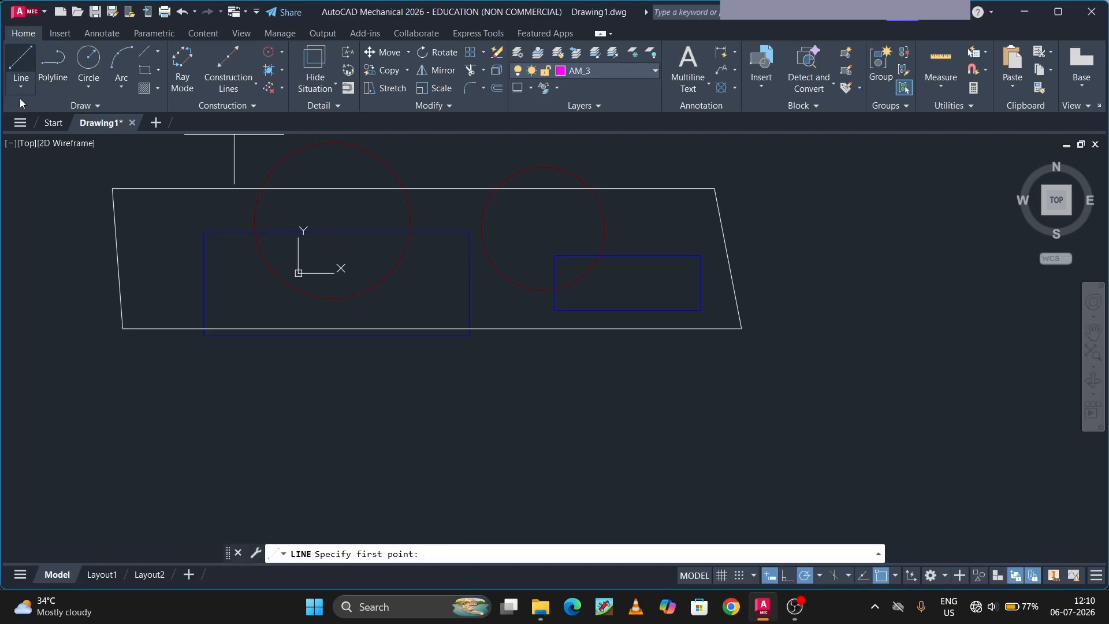
{"action": "left_click", "coordinate": [41, 248]}
{"action": "left_click", "coordinate": [841, 258]}
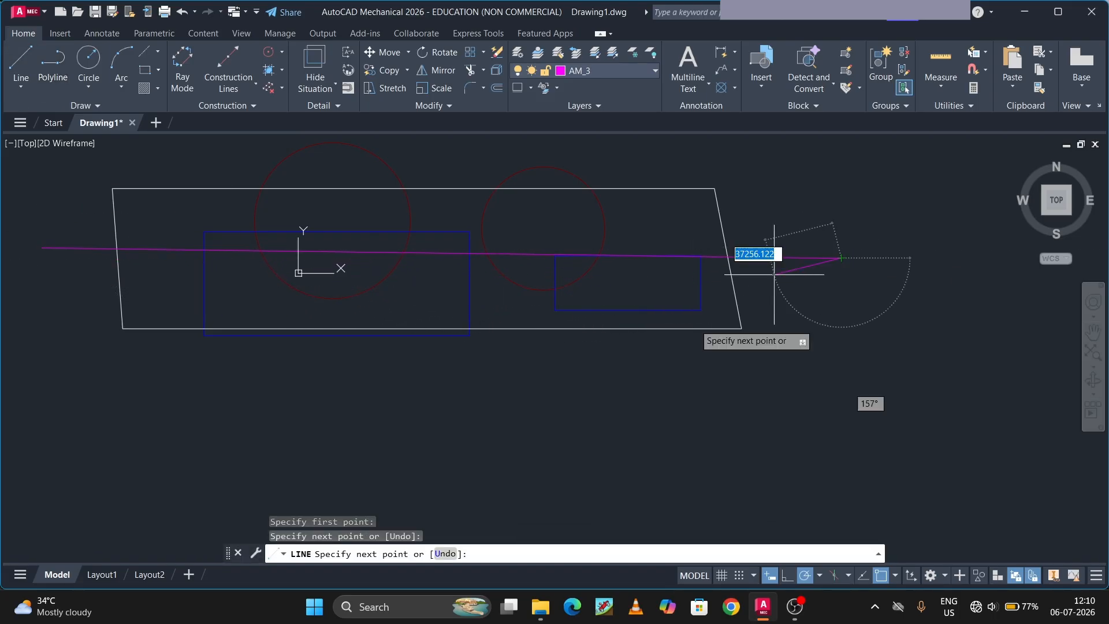
{"action": "left_click", "coordinate": [231, 393]}
{"action": "left_click", "coordinate": [221, 152]}
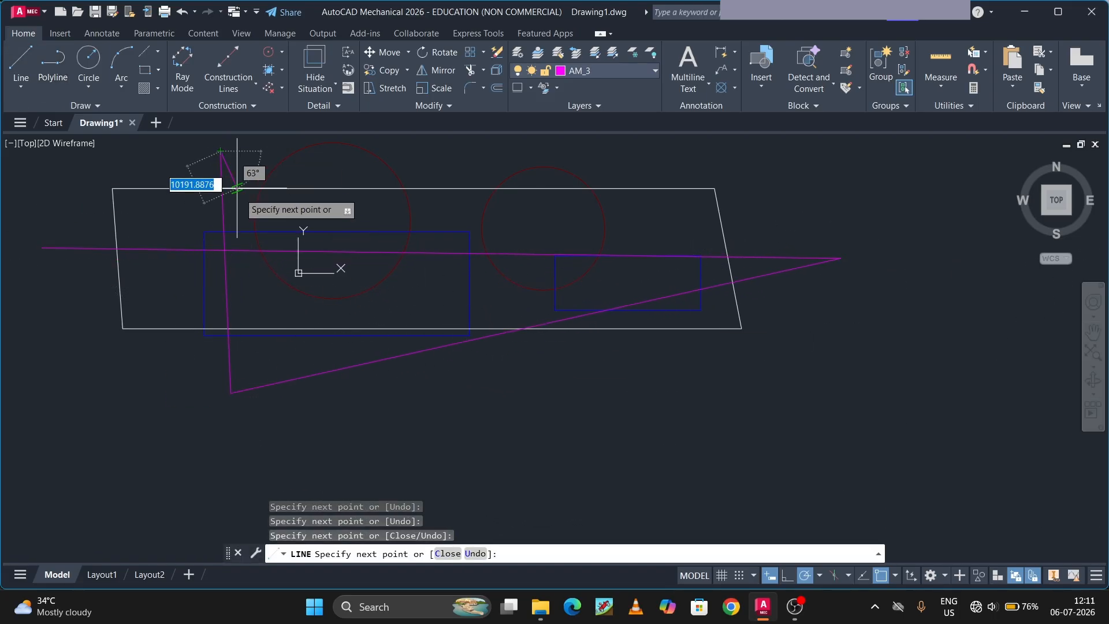
{"action": "right_click", "coordinate": [240, 192]}
{"action": "left_click", "coordinate": [265, 200]}
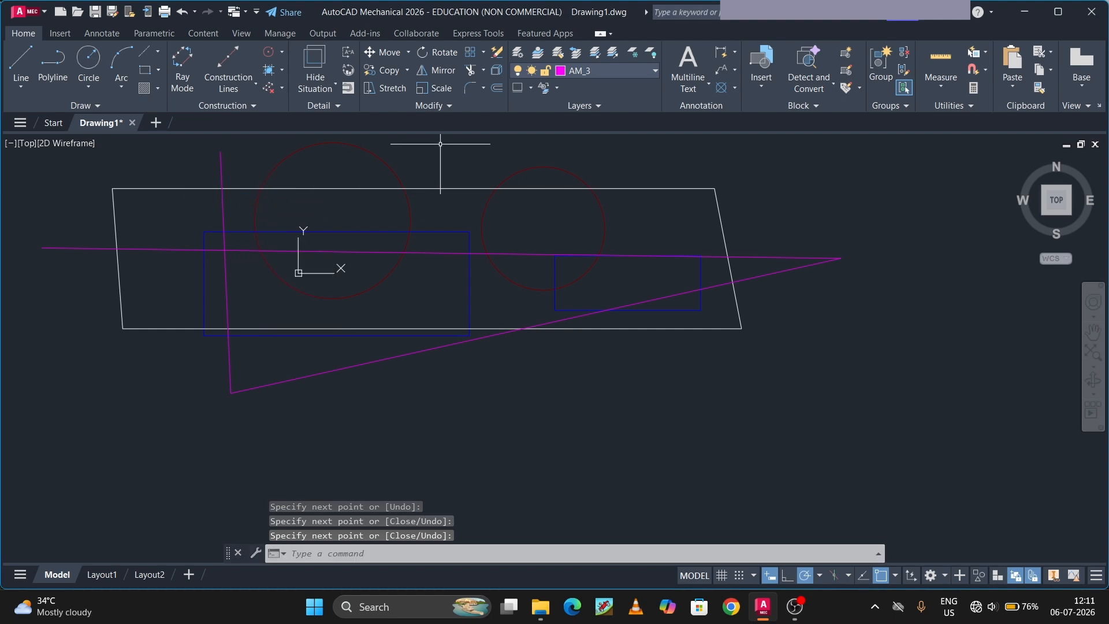
On the Dimension/Annotation layer AM_5, add a horizontal power dimension to the large rectangle's width, placed below its lower edge
{"action": "left_click", "coordinate": [530, 88]}
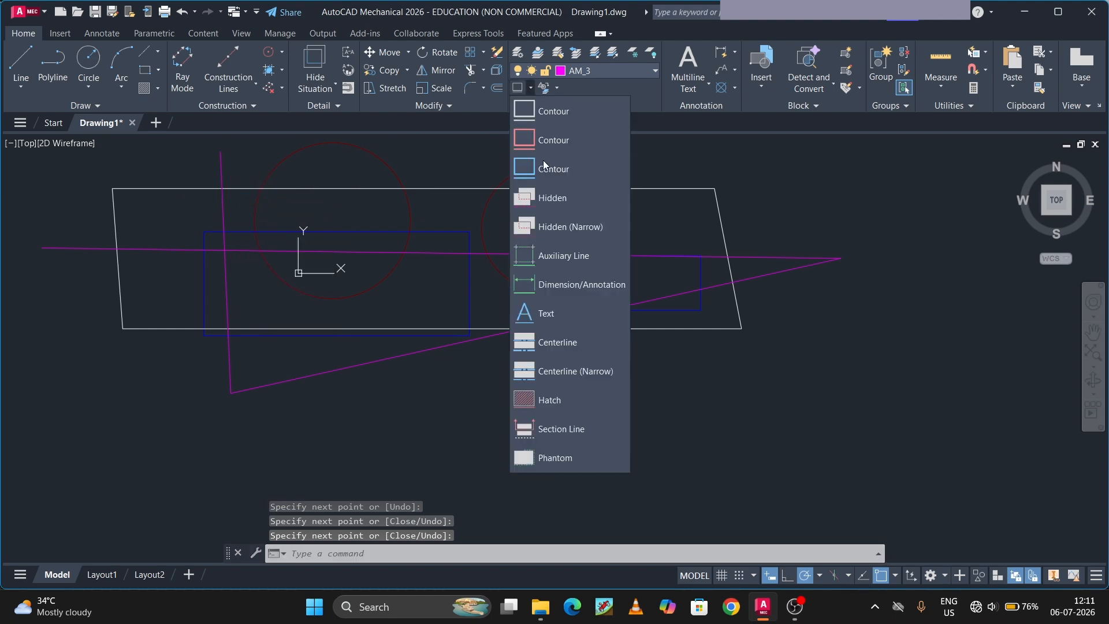
{"action": "left_click", "coordinate": [551, 283]}
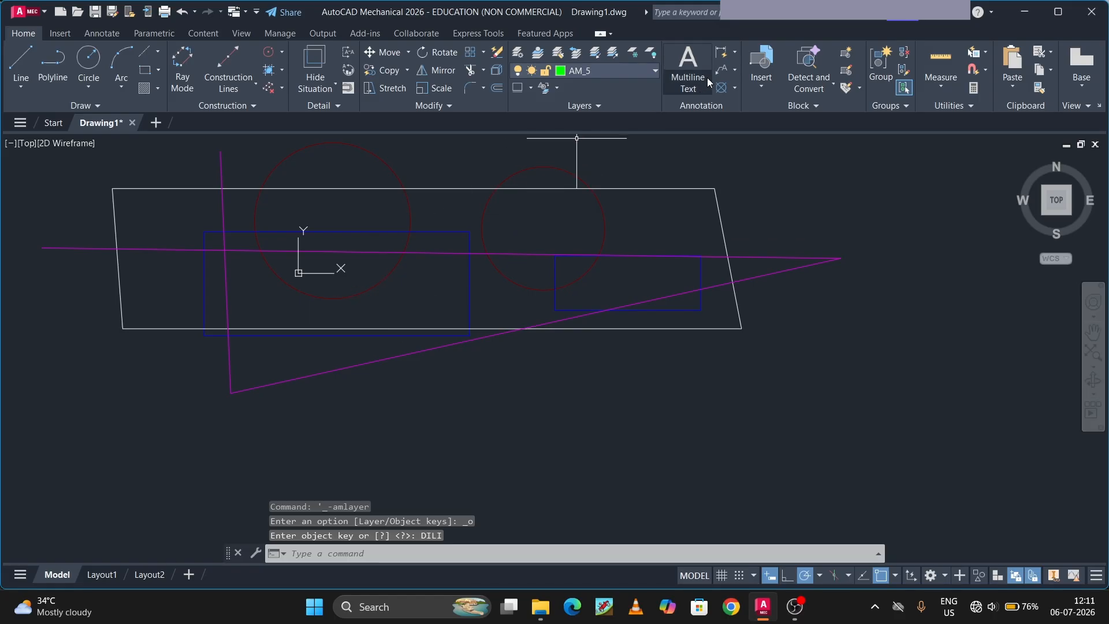
{"action": "left_click", "coordinate": [737, 54]}
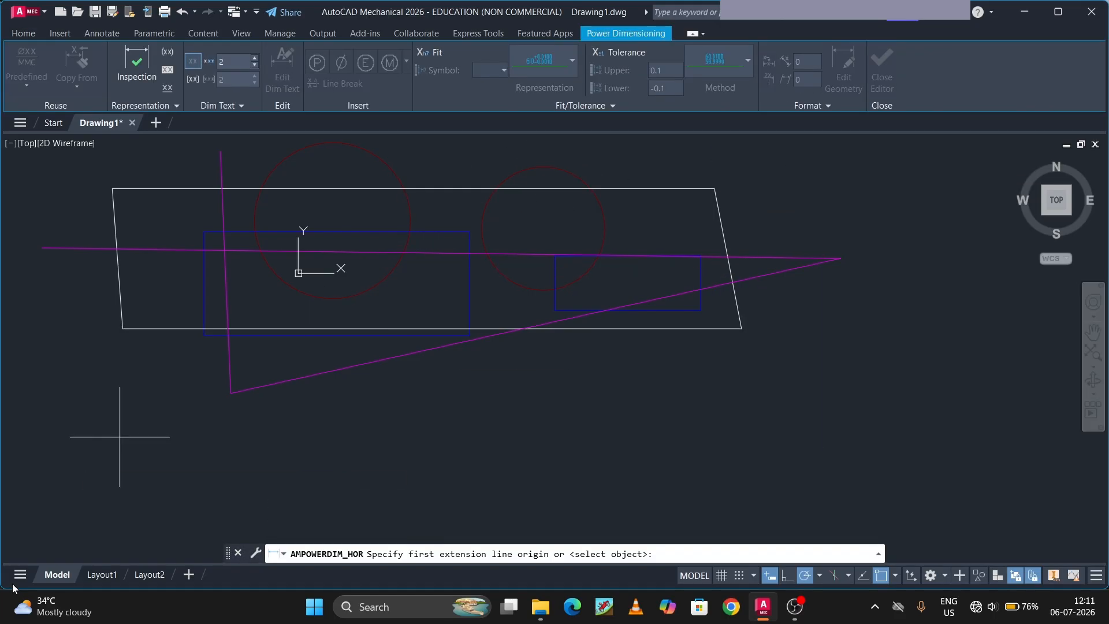
{"action": "left_click", "coordinate": [204, 335]}
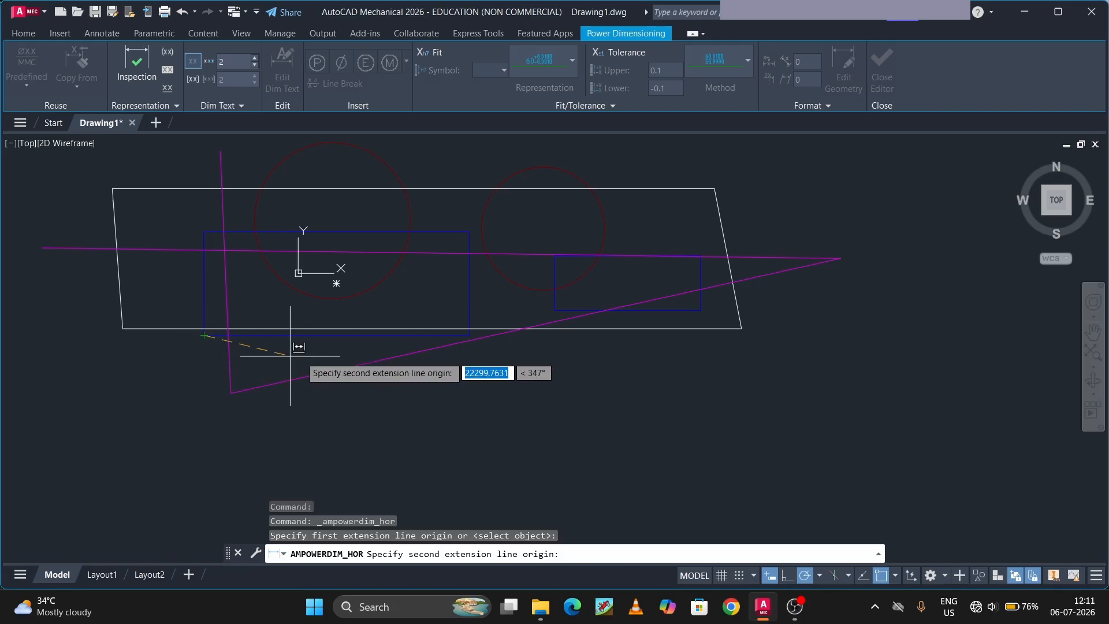
{"action": "left_click", "coordinate": [470, 336]}
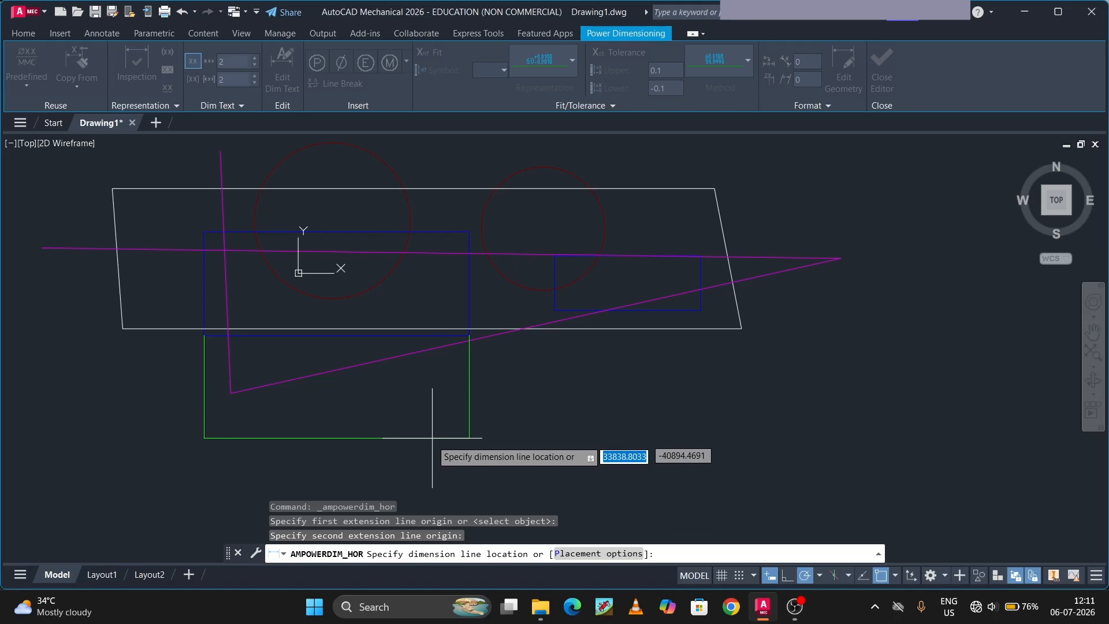
{"action": "left_click", "coordinate": [338, 468]}
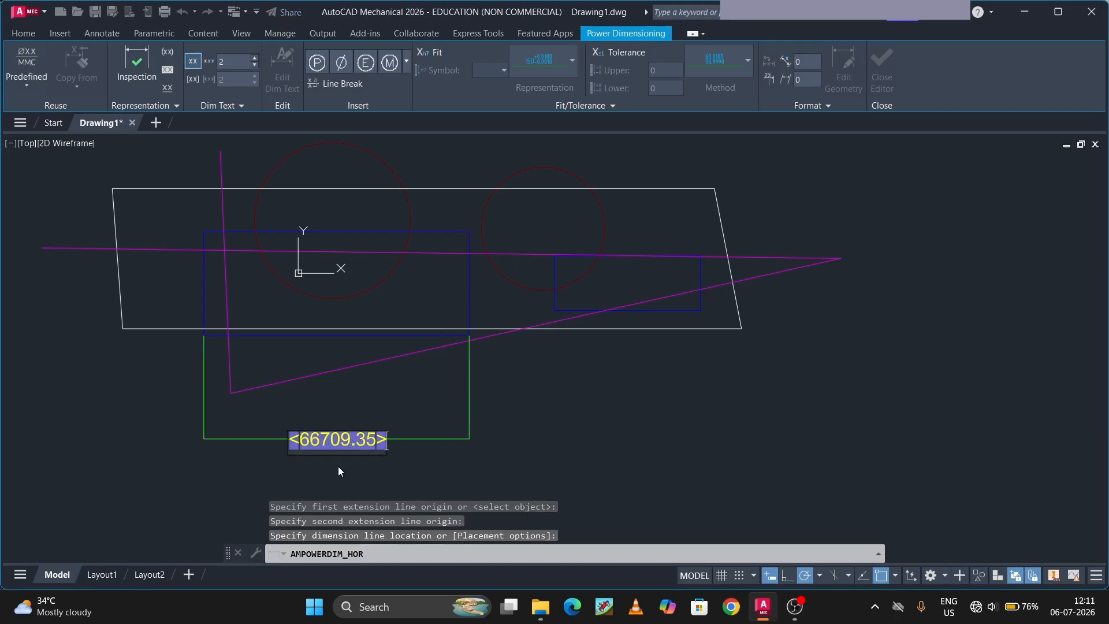
{"action": "left_click", "coordinate": [327, 463]}
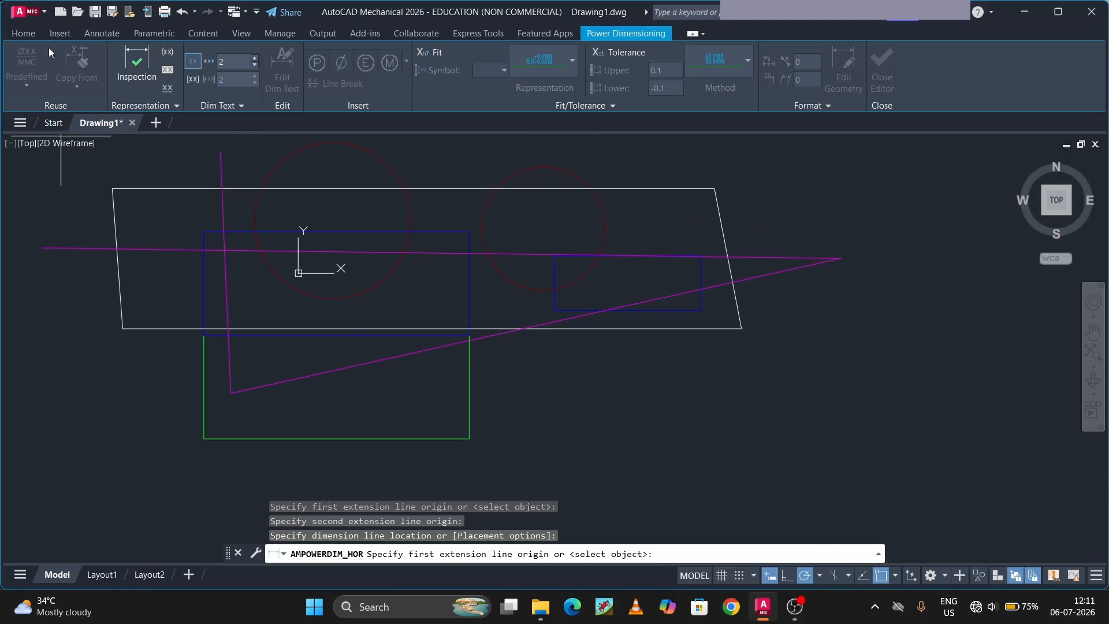
Examine the horizontal dimension below the large rectangle and the surrounding linework at close and wide zoom levels
{"action": "left_click", "coordinate": [24, 33]}
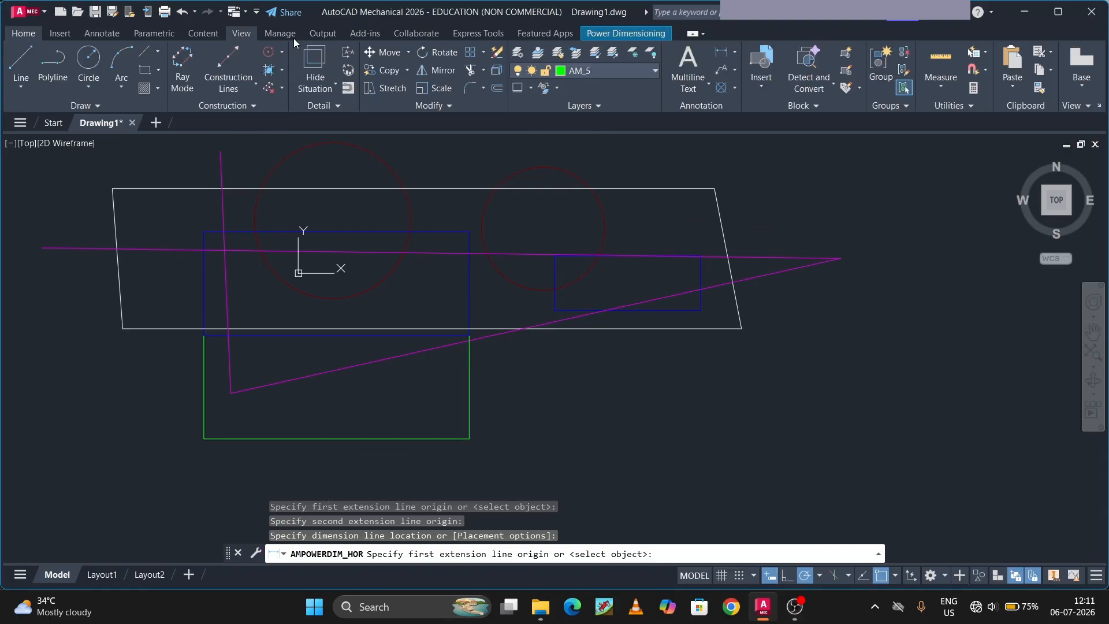
{"action": "left_click", "coordinate": [528, 88]}
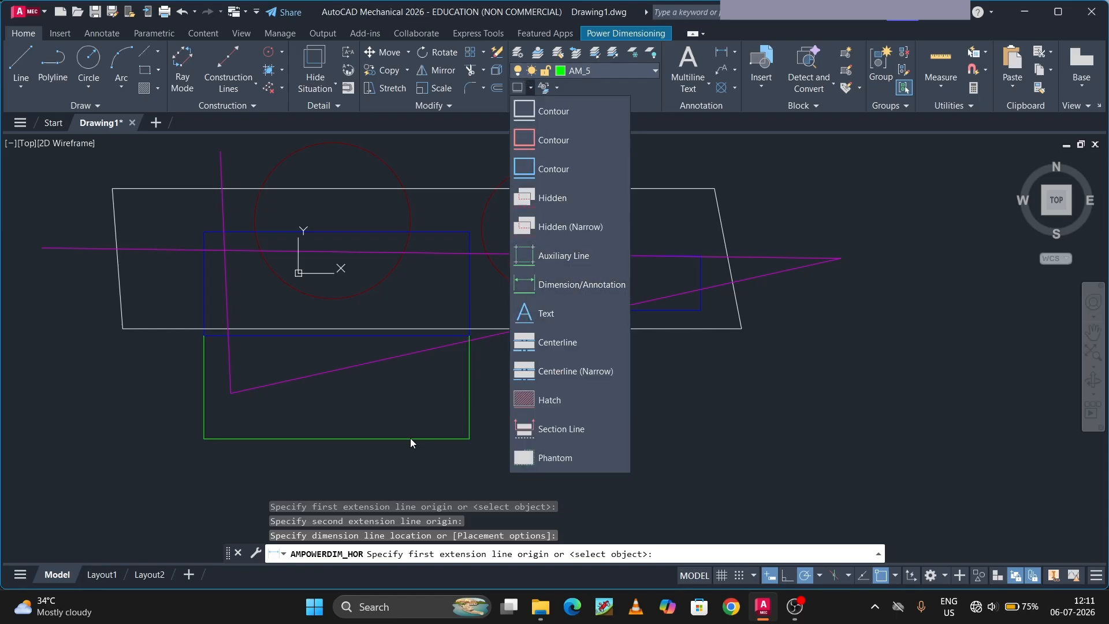
{"action": "left_click", "coordinate": [367, 449]}
{"action": "scroll", "coordinate": [360, 461], "scroll_direction": "down", "scroll_amount": 3}
{"action": "scroll", "coordinate": [367, 452], "scroll_direction": "up", "scroll_amount": 6}
{"action": "middle_click_drag", "start_coordinate": [339, 453], "coordinate": [580, 371]}
{"action": "scroll", "coordinate": [469, 368], "scroll_direction": "down", "scroll_amount": 5}
{"action": "scroll", "coordinate": [348, 375], "scroll_direction": "down", "scroll_amount": 2}
{"action": "scroll", "coordinate": [346, 373], "scroll_direction": "up", "scroll_amount": 5}
{"action": "scroll", "coordinate": [312, 348], "scroll_direction": "up", "scroll_amount": 5}
{"action": "mouse_move", "coordinate": [452, 282]}
{"action": "middle_mouse_down"}
{"action": "mouse_move", "coordinate": [520, 235]}
{"action": "mouse_move", "coordinate": [381, 314]}
{"action": "mouse_move", "coordinate": [63, 444]}
{"action": "middle_mouse_up"}
{"action": "scroll", "coordinate": [520, 236], "scroll_direction": "down", "scroll_amount": 5}
{"action": "scroll", "coordinate": [327, 428], "scroll_direction": "down", "scroll_amount": 3}
{"action": "scroll", "coordinate": [318, 336], "scroll_direction": "down", "scroll_amount": 2}
{"action": "middle_click_drag", "start_coordinate": [353, 317], "coordinate": [324, 382]}
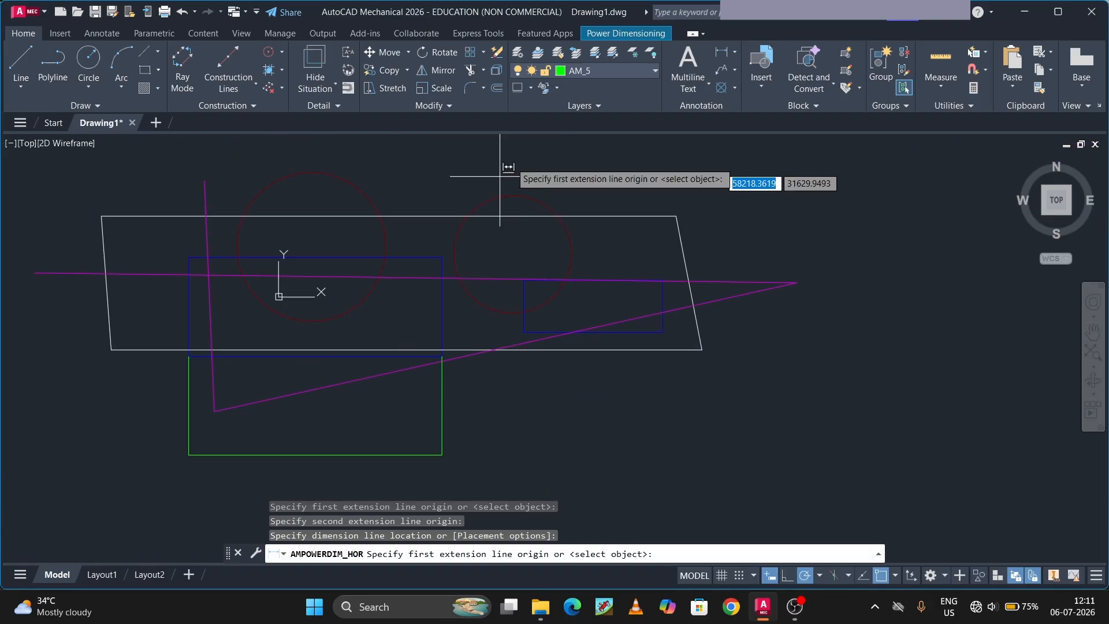
{"action": "left_click", "coordinate": [531, 88]}
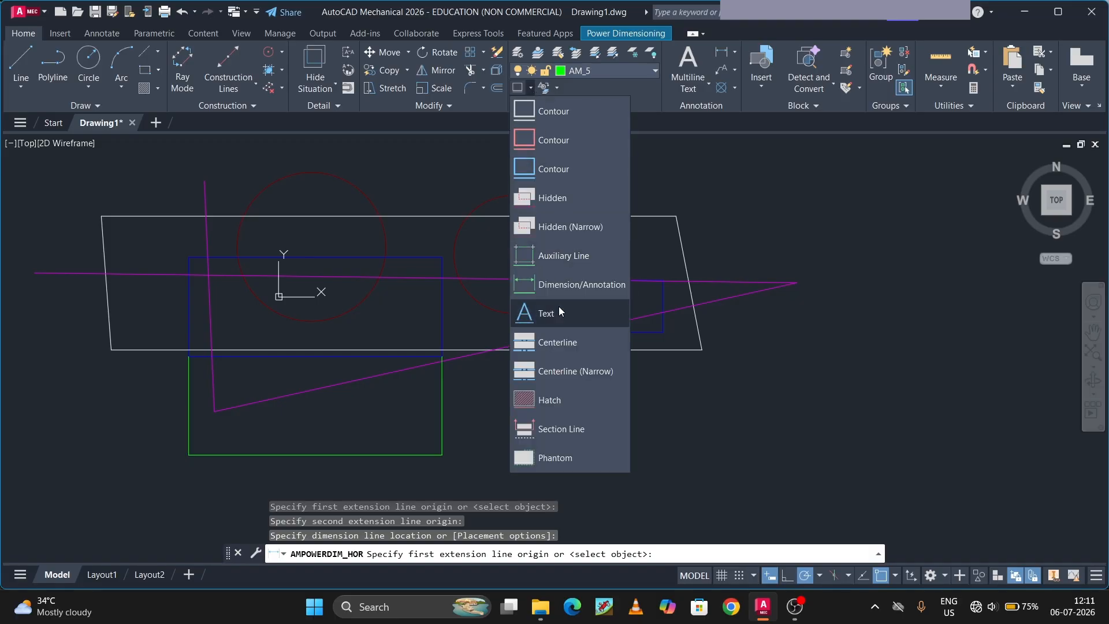
{"action": "left_click", "coordinate": [681, 162]}
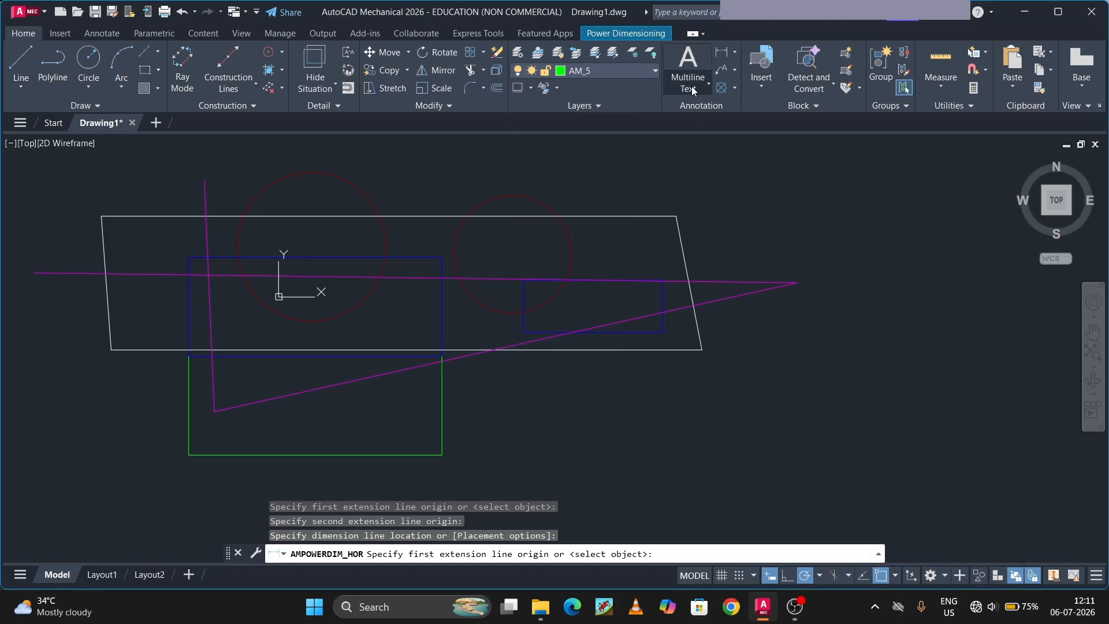
{"action": "left_click", "coordinate": [691, 85]}
{"action": "left_click", "coordinate": [717, 138]}
{"action": "key", "text": "Escape"}
Place single-line text reading "autocad" in the empty area below the dimensioned rectangle, accepting the default height and 0 rotation
{"action": "middle_click_drag", "start_coordinate": [436, 348], "coordinate": [424, 87]}
{"action": "left_click", "coordinate": [252, 341]}
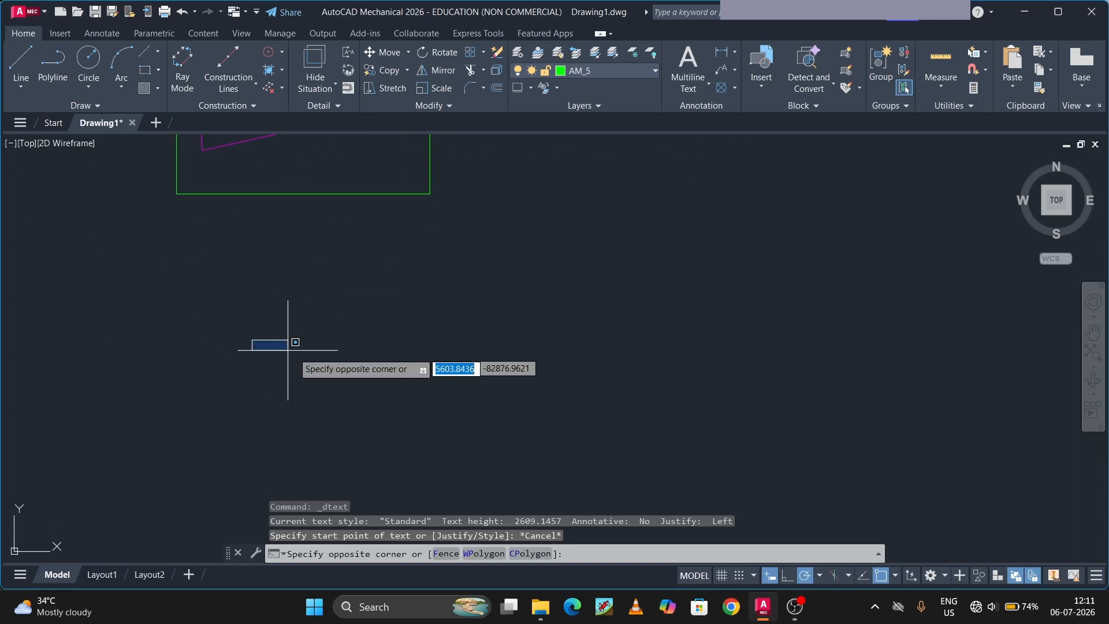
{"action": "left_click", "coordinate": [370, 336]}
{"action": "left_click", "coordinate": [686, 83]}
{"action": "left_click", "coordinate": [702, 141]}
{"action": "left_click", "coordinate": [241, 368]}
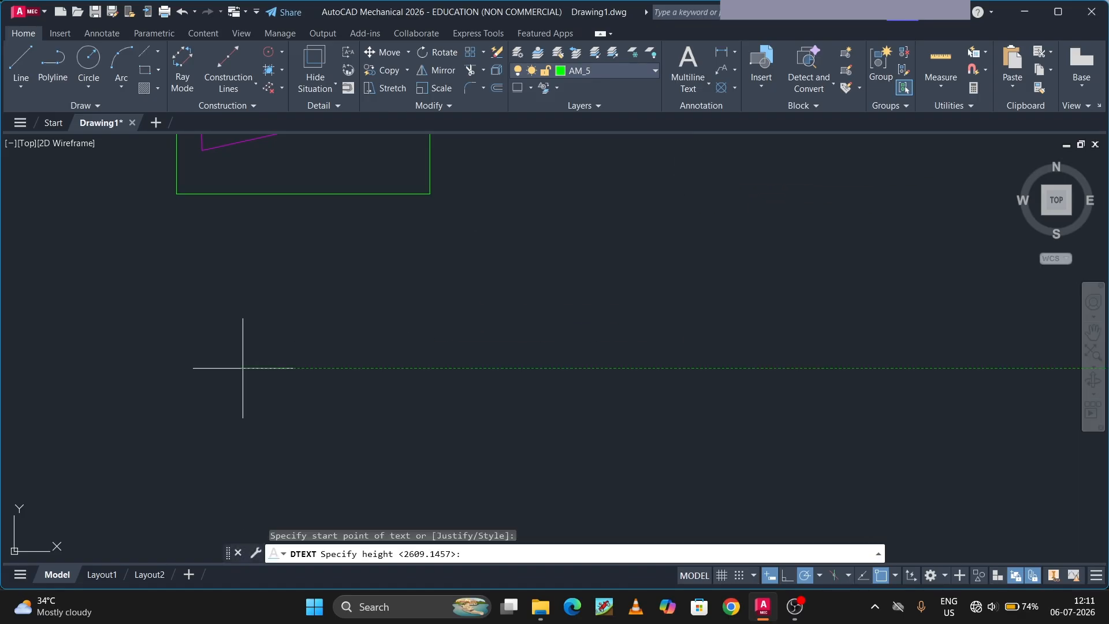
{"action": "key", "text": "Return"}
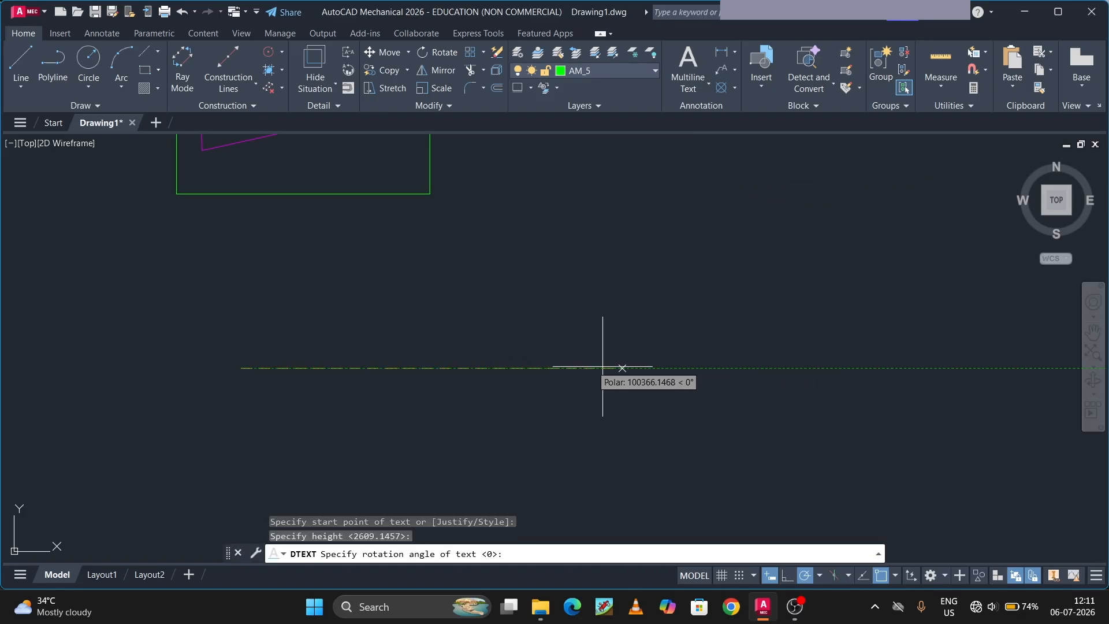
{"action": "key", "text": "Return"}
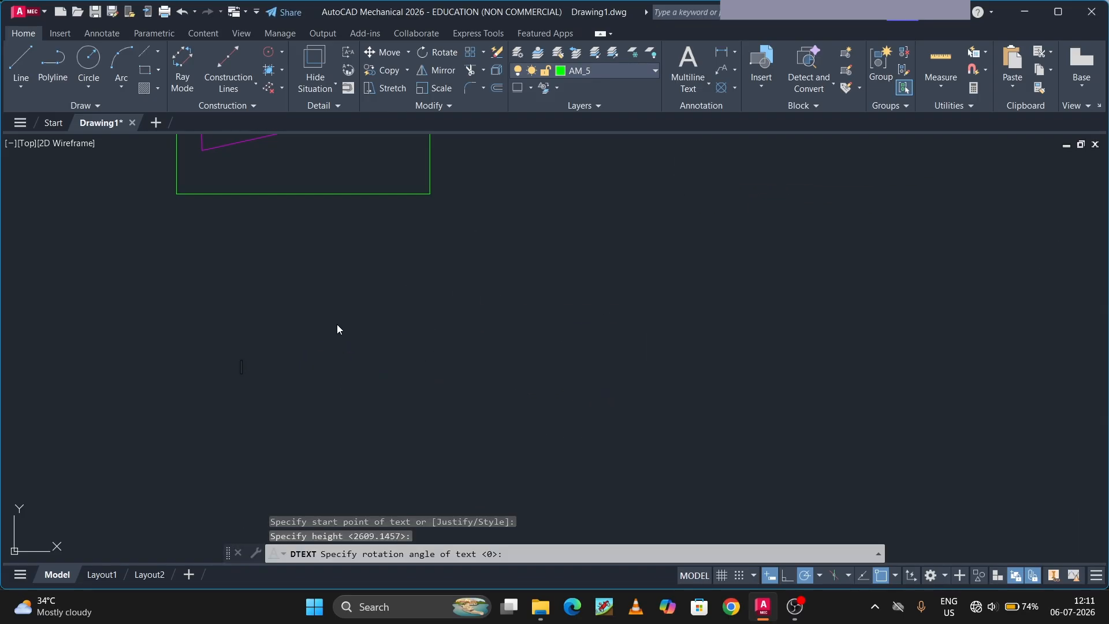
{"action": "type", "text": "autocad"}
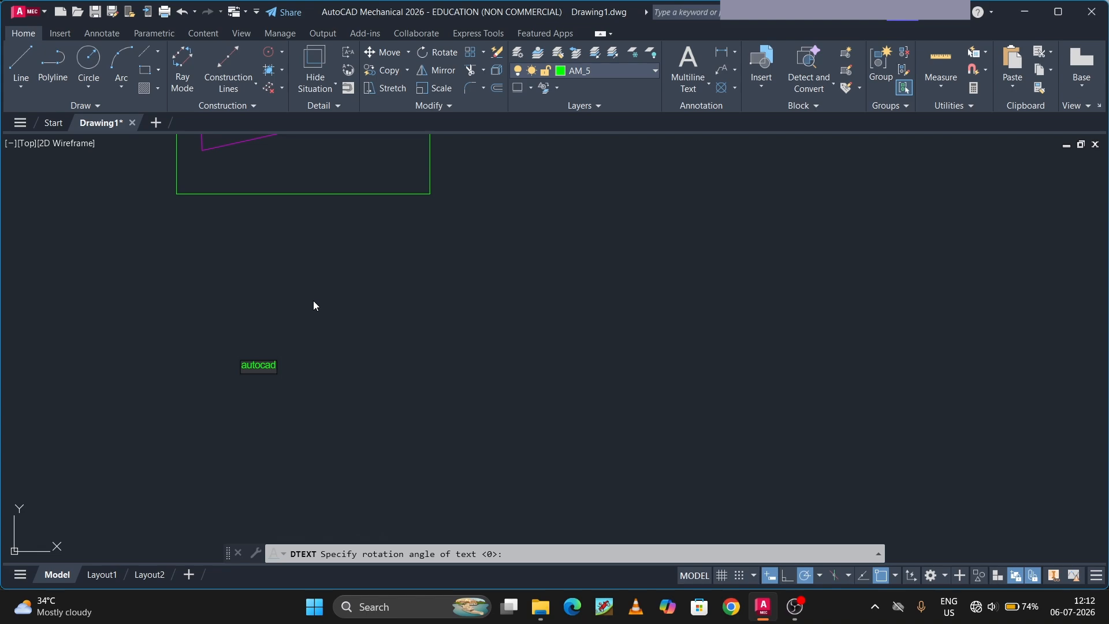
{"action": "key", "text": "Return"}
{"action": "key", "text": "Return"}
{"action": "scroll", "coordinate": [654, 265], "scroll_direction": "down", "scroll_amount": 3}
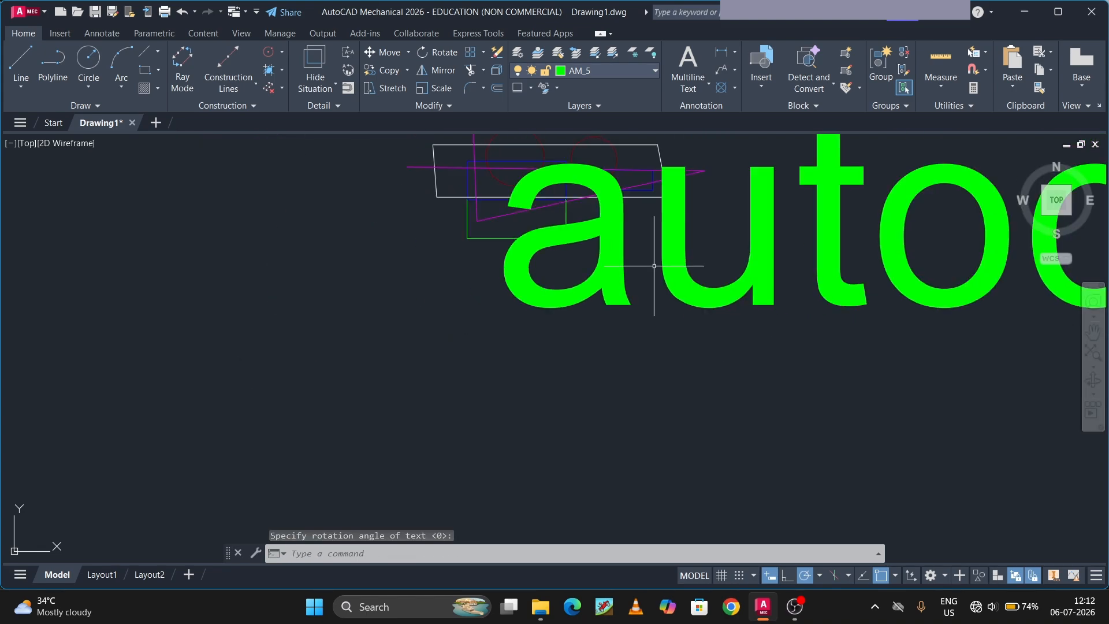
{"action": "middle_click_drag", "start_coordinate": [654, 266], "coordinate": [241, 380]}
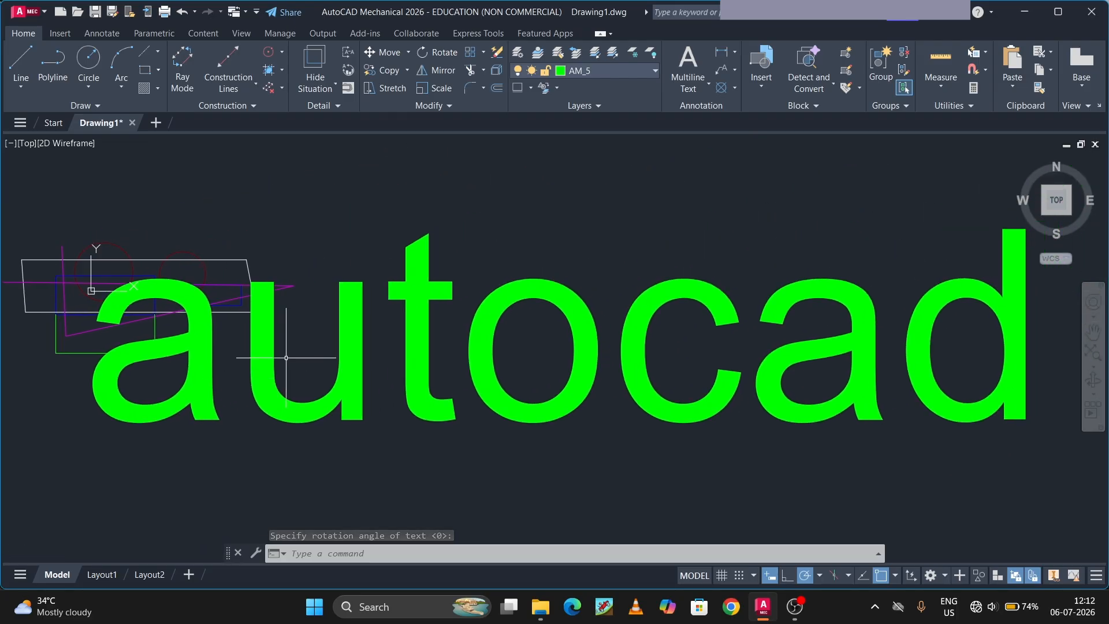
{"action": "scroll", "coordinate": [287, 352], "scroll_direction": "down", "scroll_amount": 2}
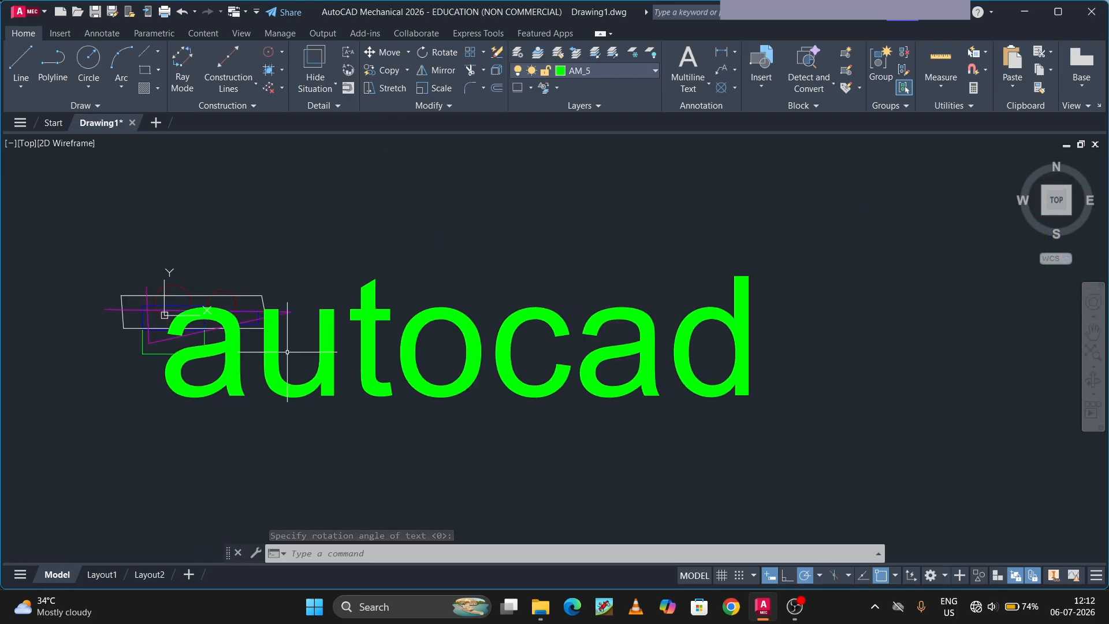
Make the predefined Text layer AM_6 the current layer
{"action": "left_click", "coordinate": [531, 87]}
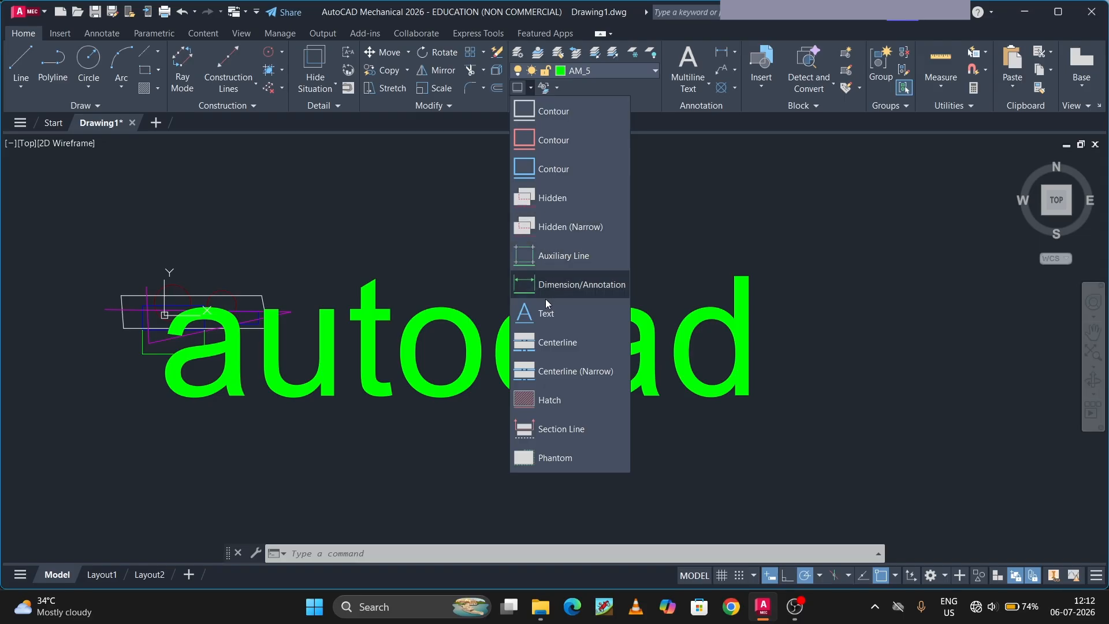
{"action": "left_click", "coordinate": [435, 235]}
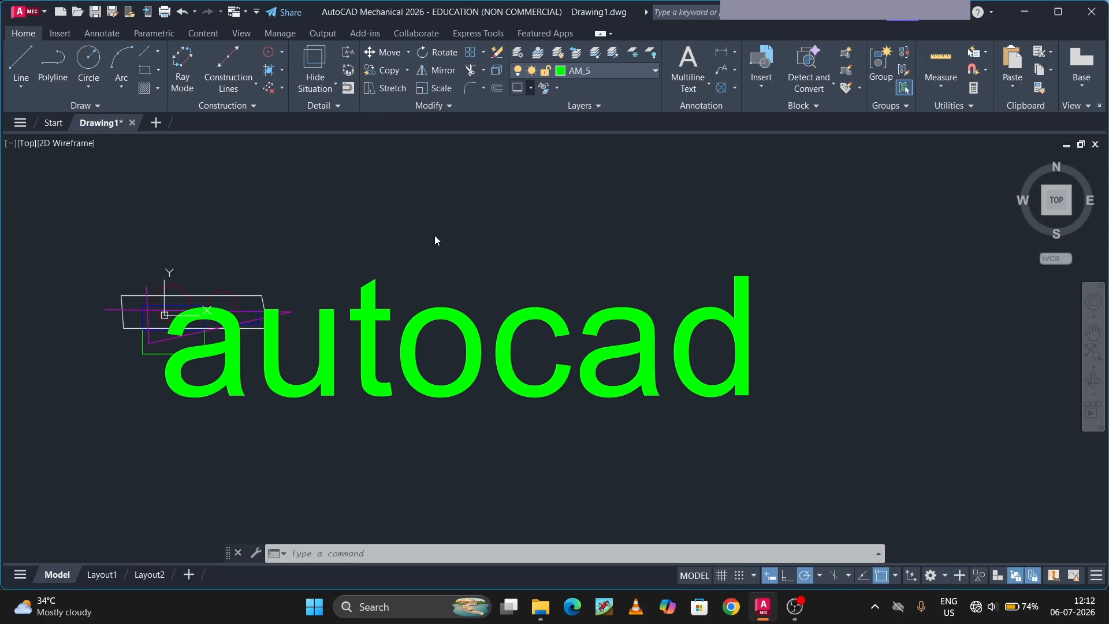
{"action": "middle_click_drag", "start_coordinate": [467, 197], "coordinate": [408, 192]}
{"action": "scroll", "coordinate": [406, 193], "scroll_direction": "down", "scroll_amount": 3}
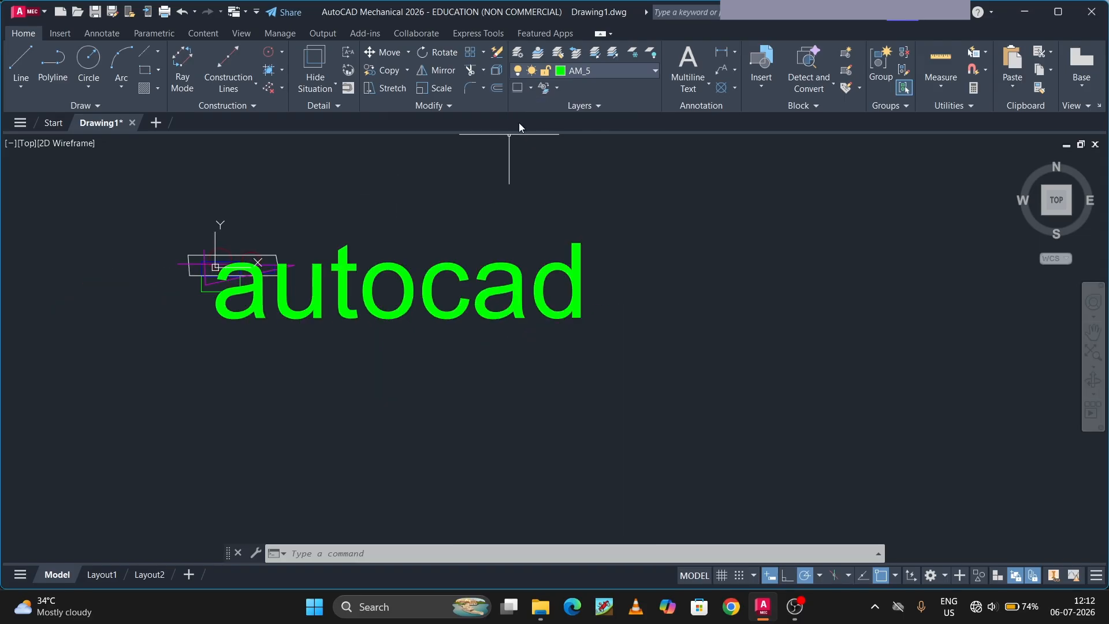
{"action": "left_click", "coordinate": [527, 89]}
{"action": "mouse_move", "coordinate": [208, 244]}
{"action": "left_mouse_down"}
{"action": "mouse_move", "coordinate": [492, 215]}
{"action": "mouse_move", "coordinate": [656, 278]}
{"action": "mouse_move", "coordinate": [323, 462]}
{"action": "mouse_move", "coordinate": [202, 424]}
{"action": "left_mouse_up"}
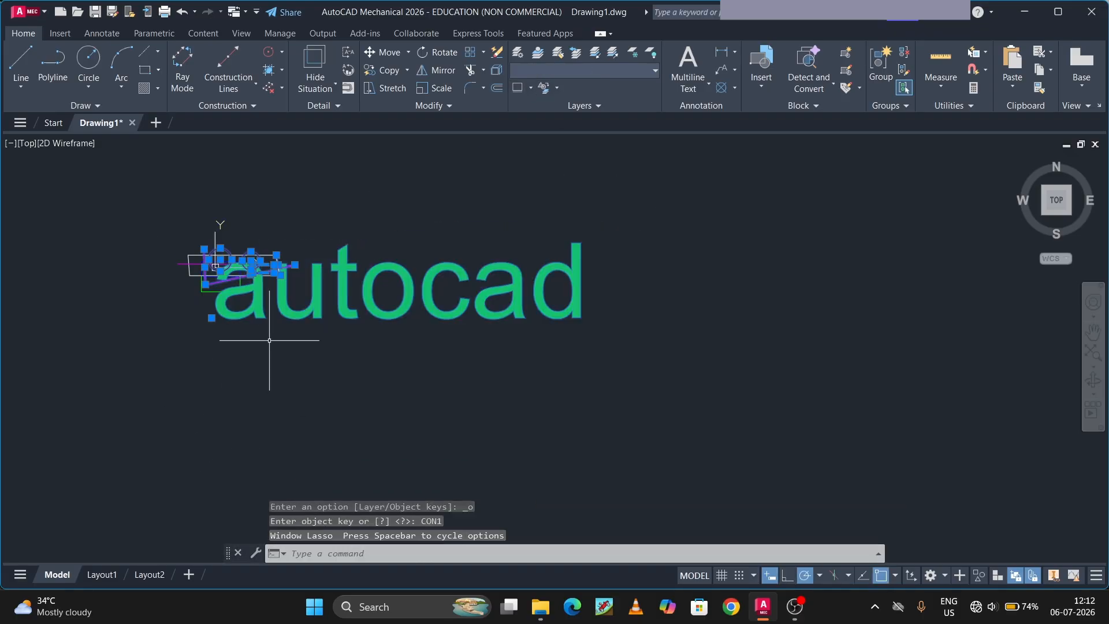
{"action": "left_click", "coordinate": [530, 88]}
{"action": "left_click", "coordinate": [536, 312]}
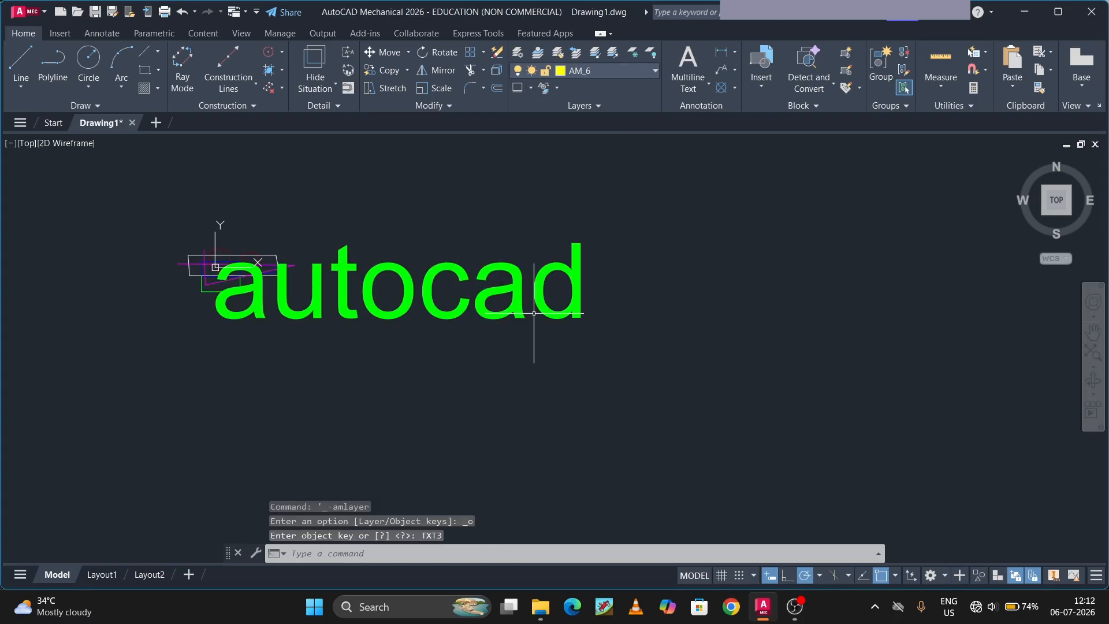
Try to assign the autocad text to the predefined Text layer AM_6
{"action": "left_click", "coordinate": [410, 305]}
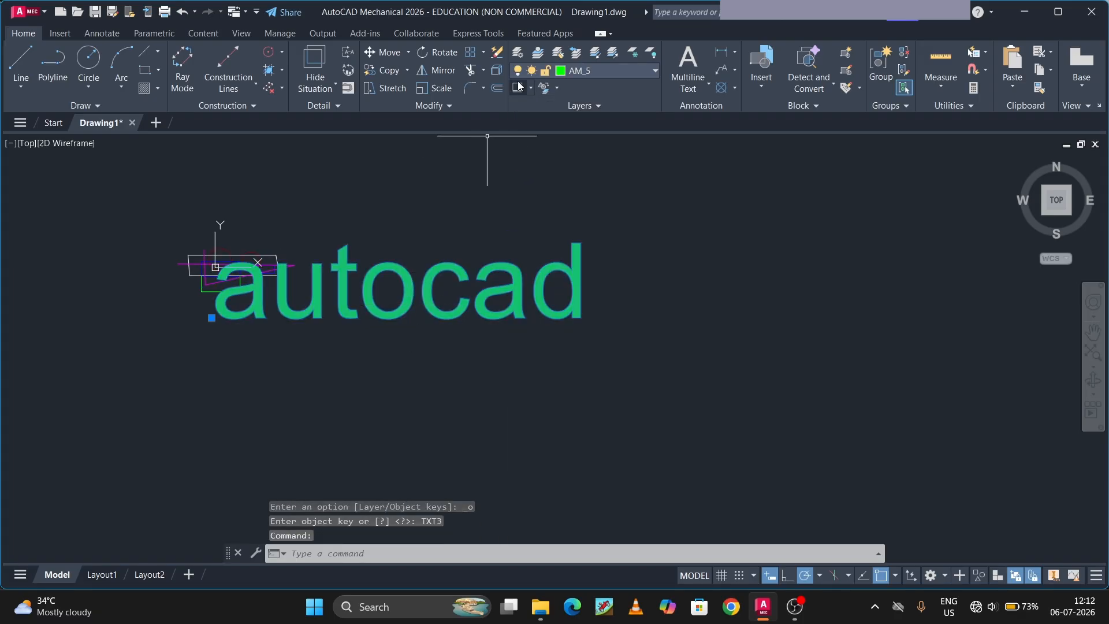
{"action": "left_click", "coordinate": [533, 88]}
{"action": "left_click", "coordinate": [533, 311]}
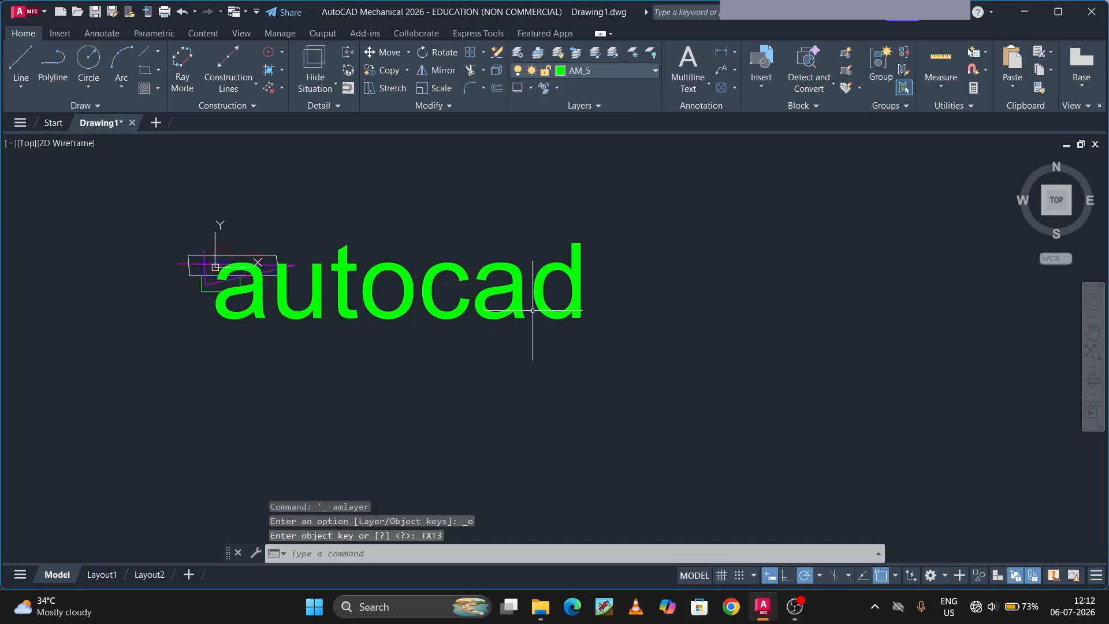
{"action": "left_click", "coordinate": [517, 302]}
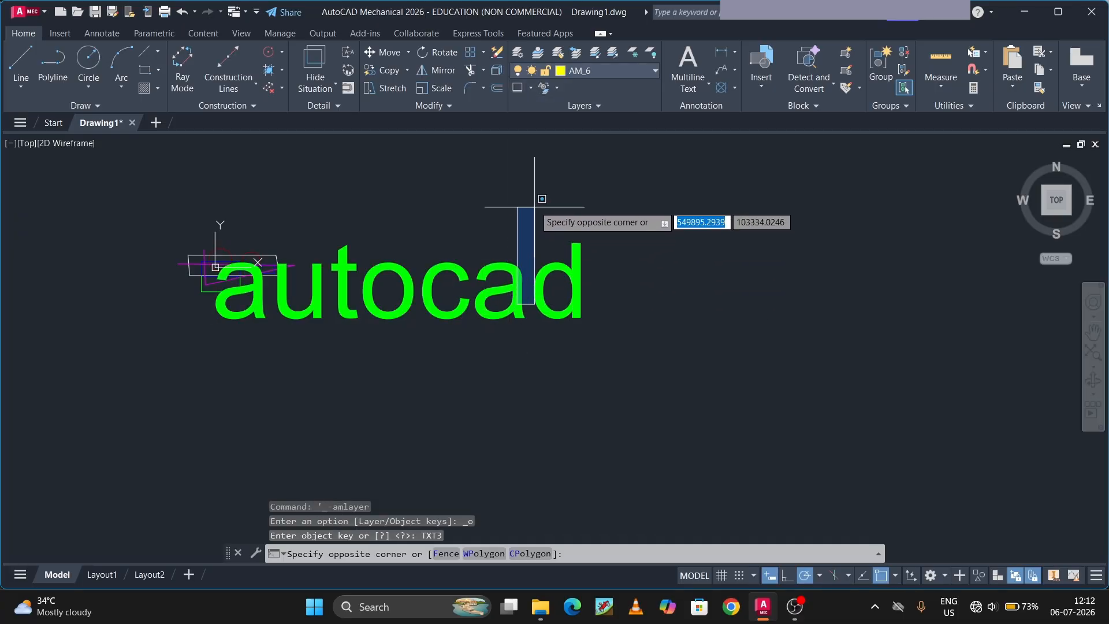
{"action": "left_click", "coordinate": [530, 88]}
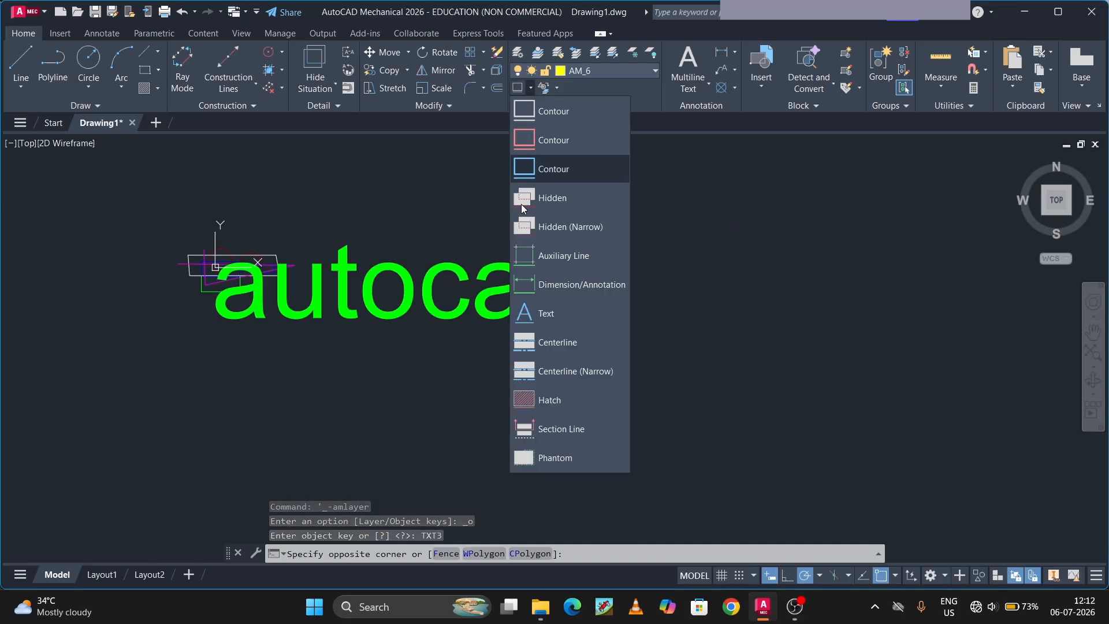
{"action": "left_click", "coordinate": [532, 317]}
{"action": "left_click", "coordinate": [248, 297]}
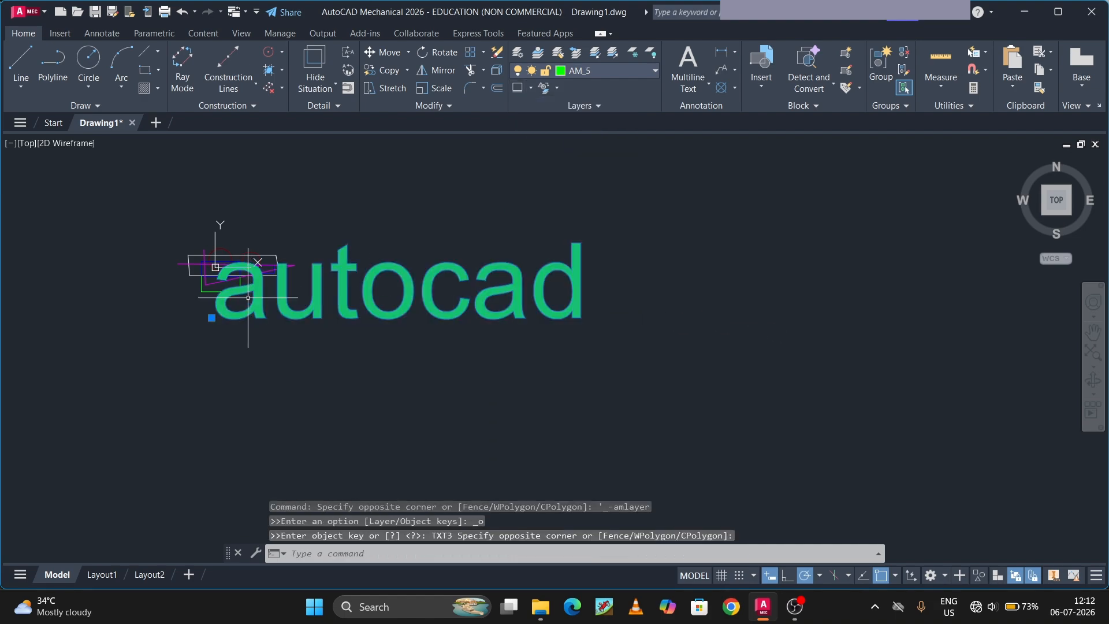
{"action": "left_click", "coordinate": [530, 88]}
{"action": "left_click", "coordinate": [534, 310]}
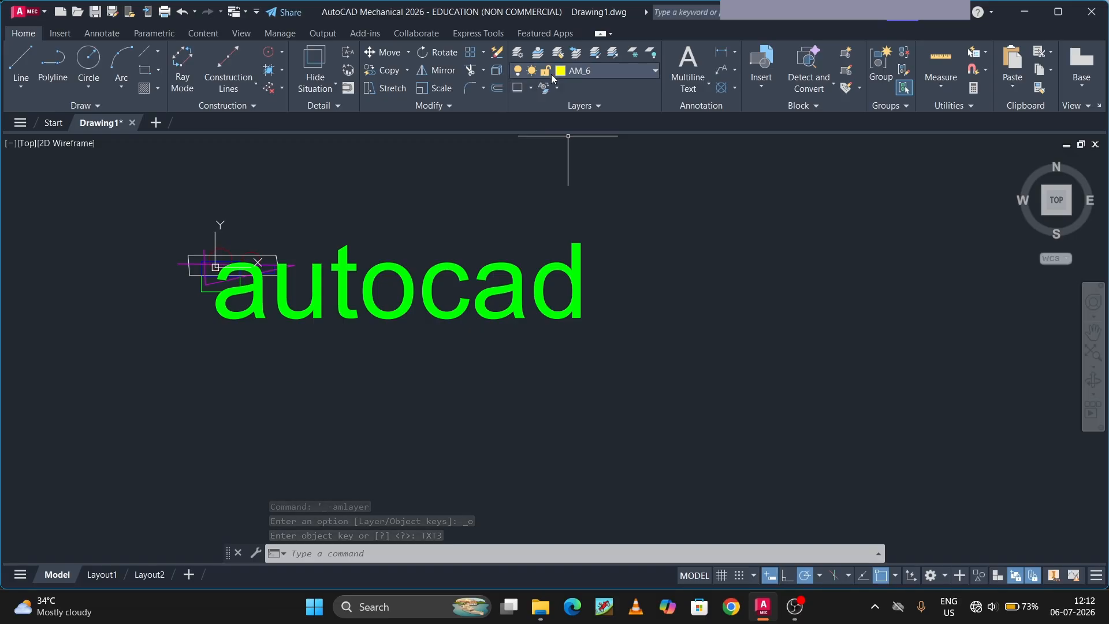
Change the colour of layer AM_1 to index colour 130 (cyan)
{"action": "left_click", "coordinate": [656, 70]}
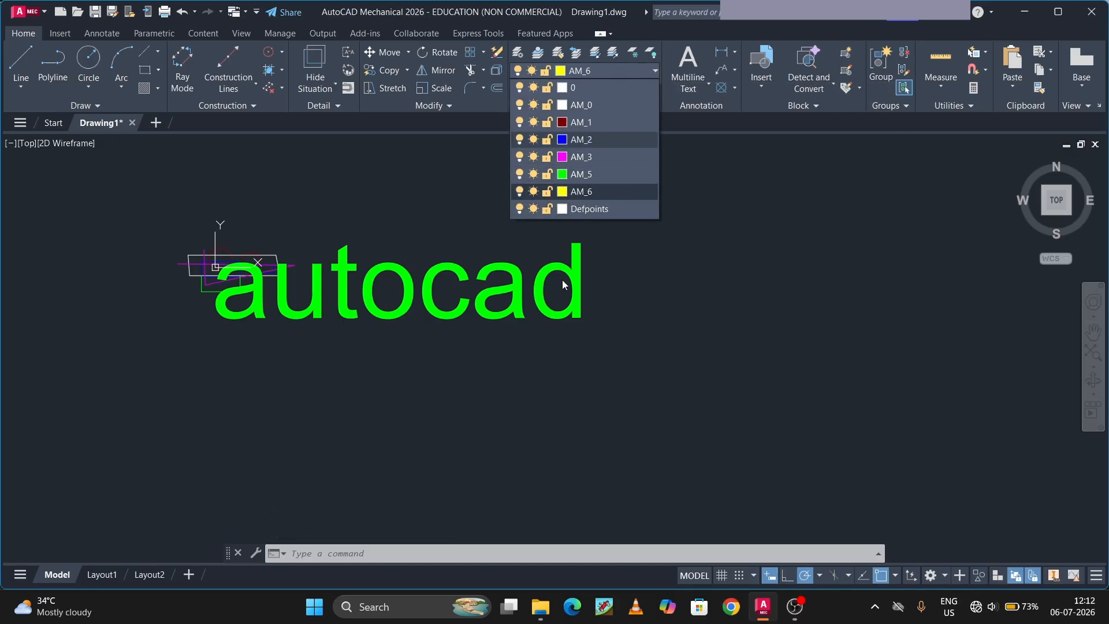
{"action": "left_click", "coordinate": [562, 122]}
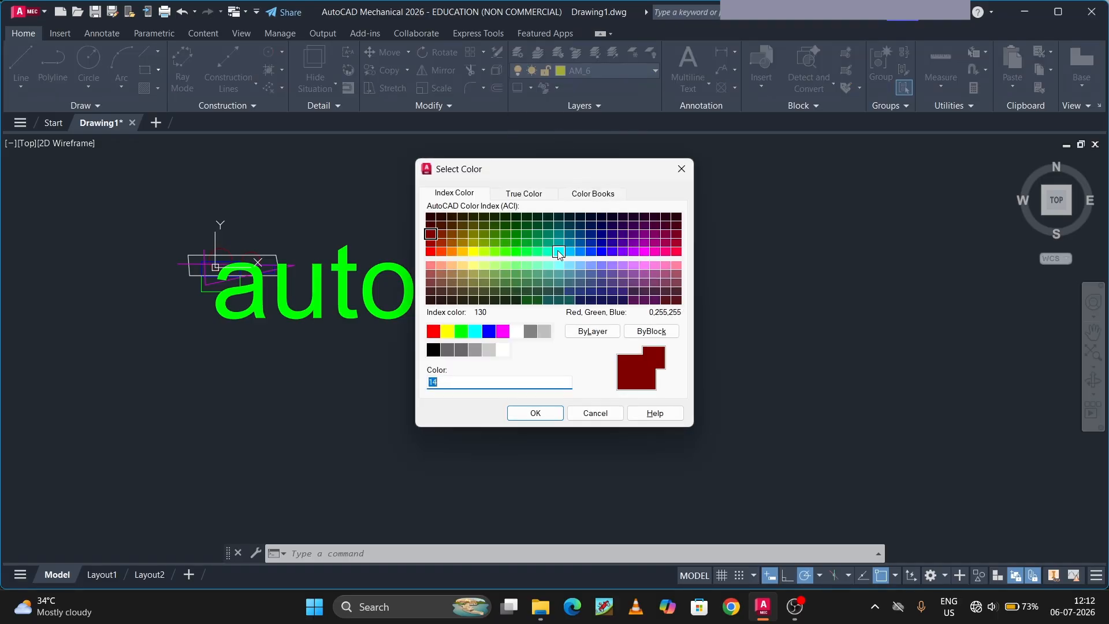
{"action": "left_click", "coordinate": [558, 252]}
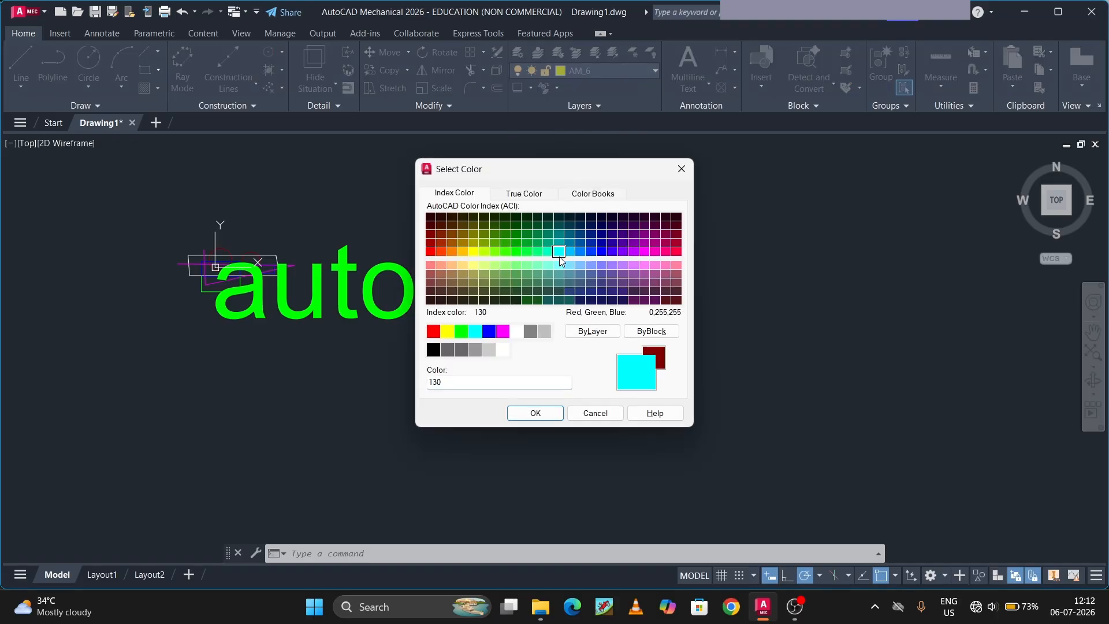
{"action": "left_click", "coordinate": [552, 415]}
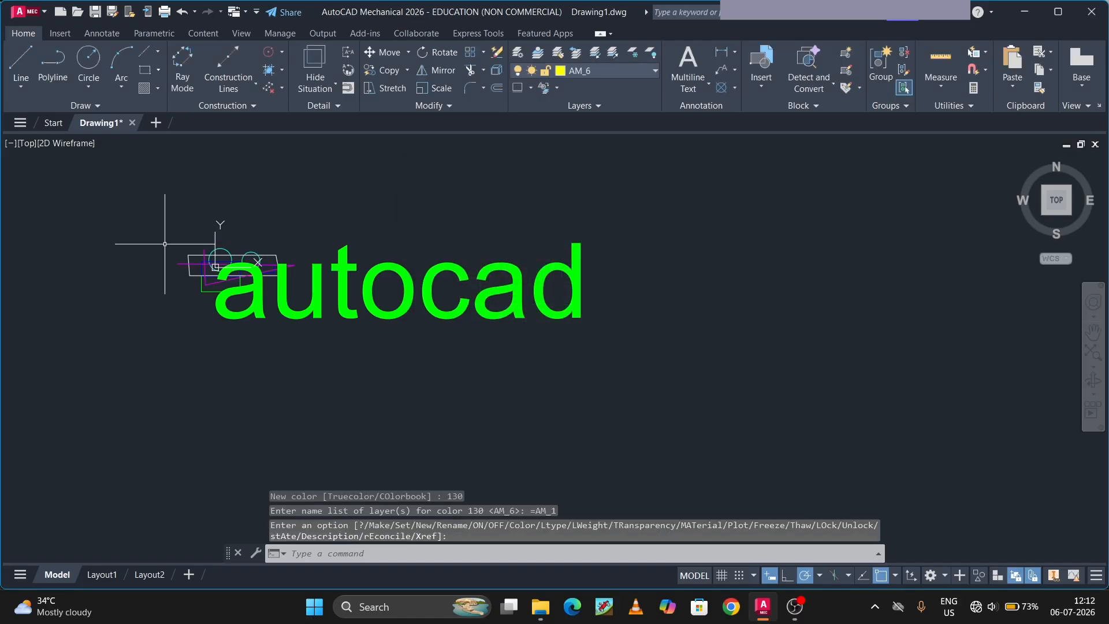
{"action": "scroll", "coordinate": [164, 248], "scroll_direction": "down", "scroll_amount": 4}
{"action": "scroll", "coordinate": [164, 246], "scroll_direction": "up", "scroll_amount": 10}
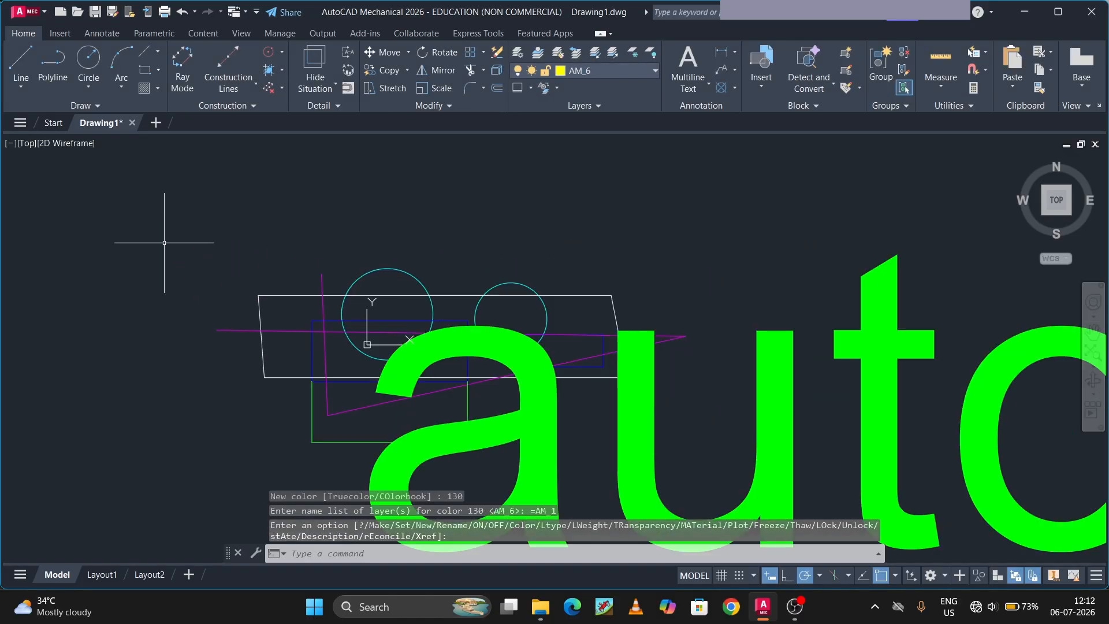
{"action": "scroll", "coordinate": [165, 242], "scroll_direction": "down", "scroll_amount": 5}
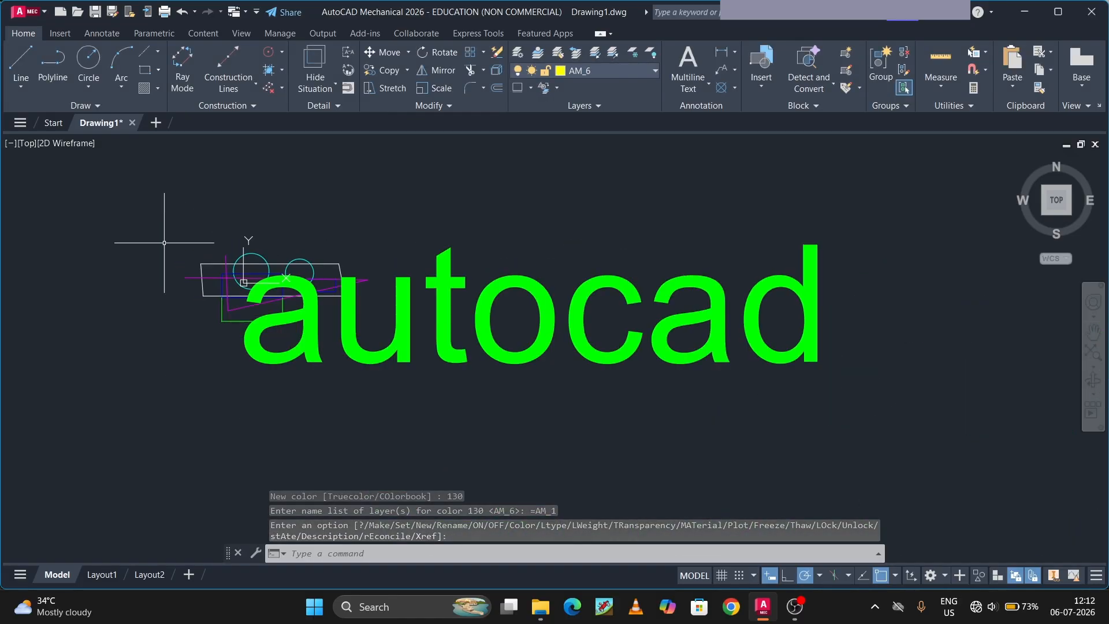
{"action": "left_click", "coordinate": [530, 89]}
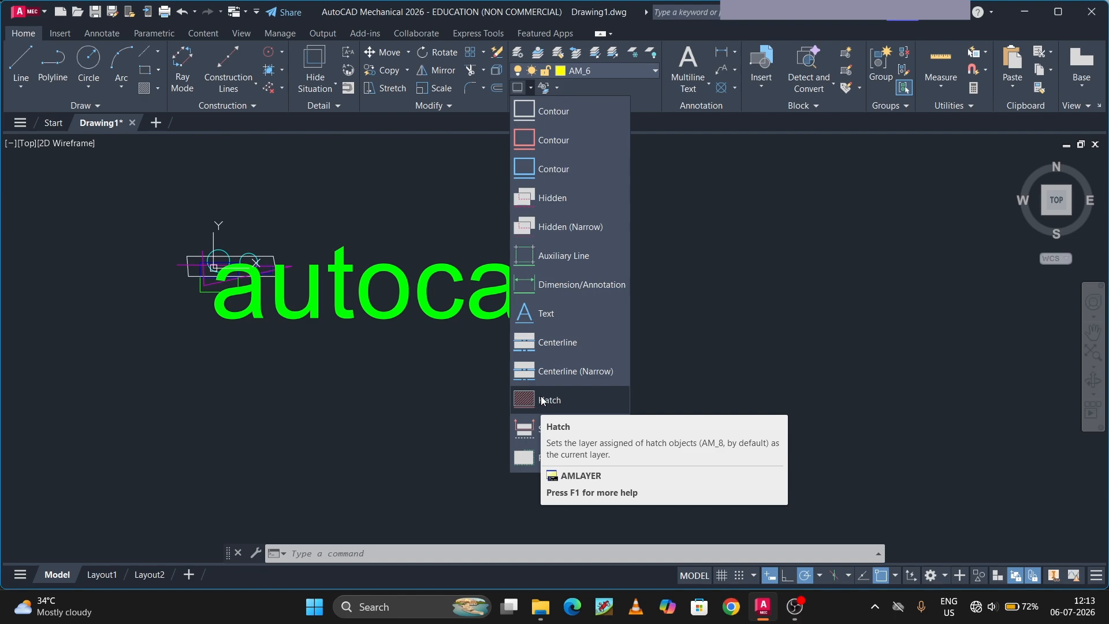
{"action": "left_click", "coordinate": [730, 360]}
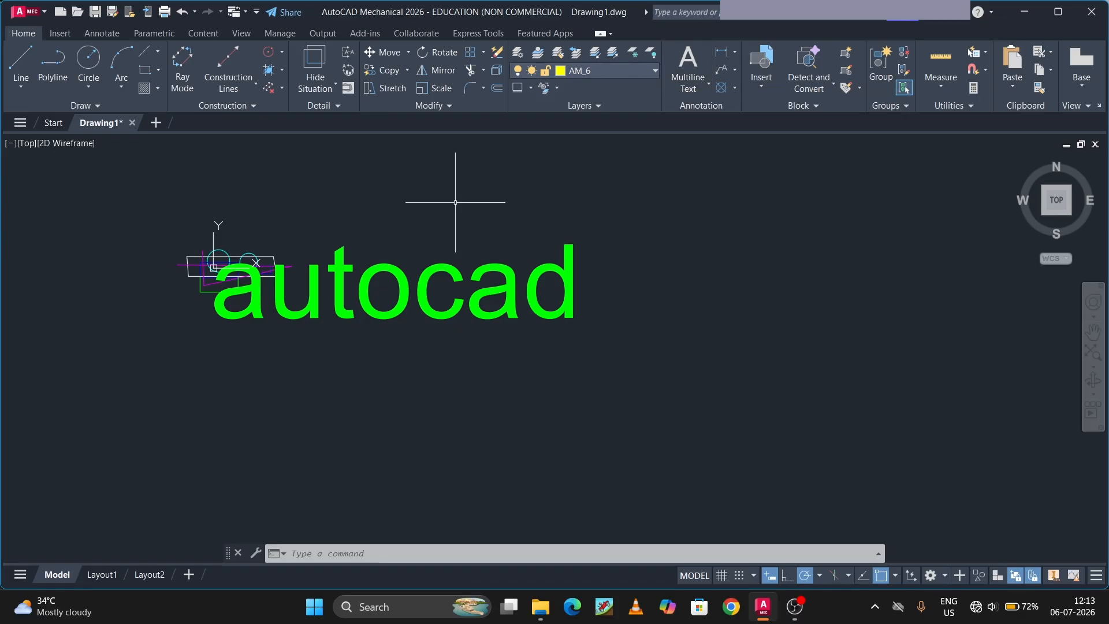
{"action": "scroll", "coordinate": [159, 253], "scroll_direction": "down", "scroll_amount": 1}
{"action": "scroll", "coordinate": [155, 248], "scroll_direction": "up", "scroll_amount": 10}
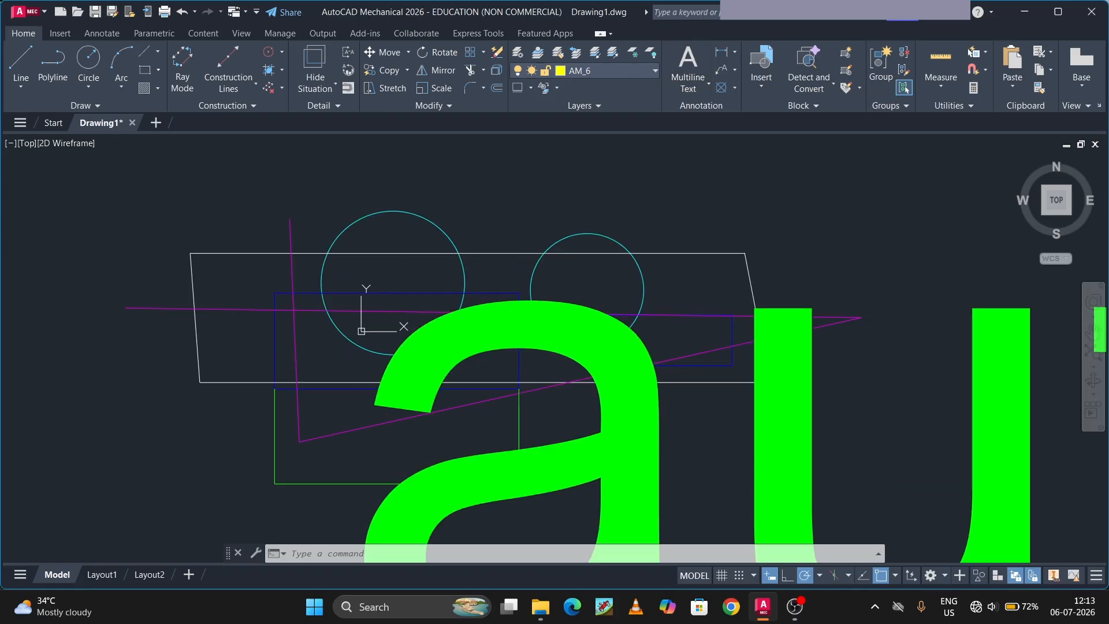
{"action": "middle_click_drag", "start_coordinate": [649, 180], "coordinate": [673, 149]}
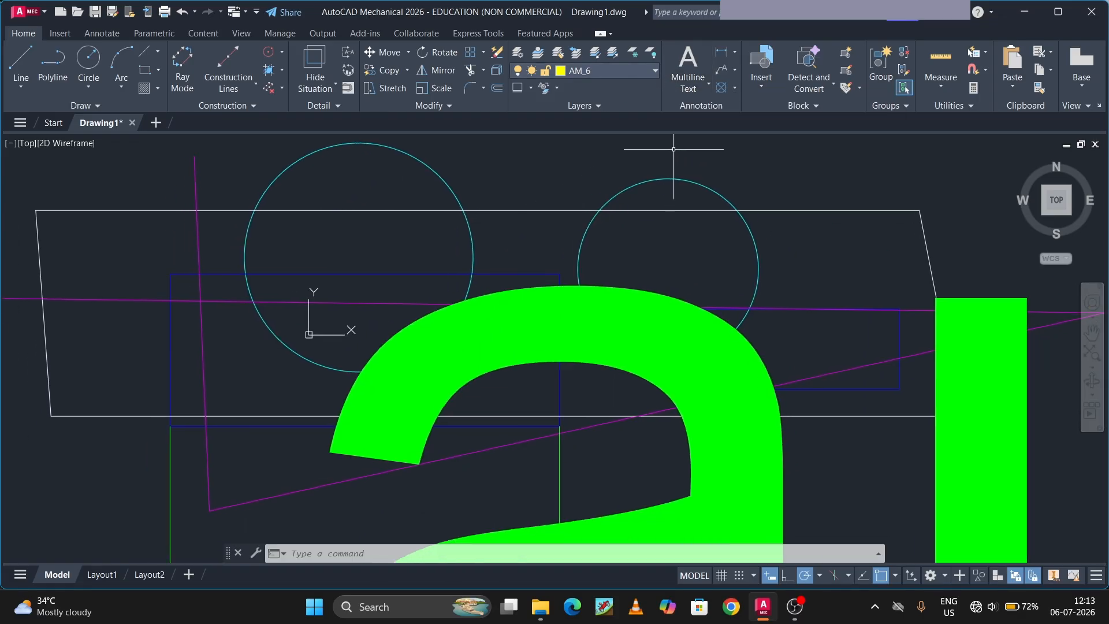
Toggle the freeze, visibility and lock states of layer AM_3, reverting each one
{"action": "left_click", "coordinate": [657, 69]}
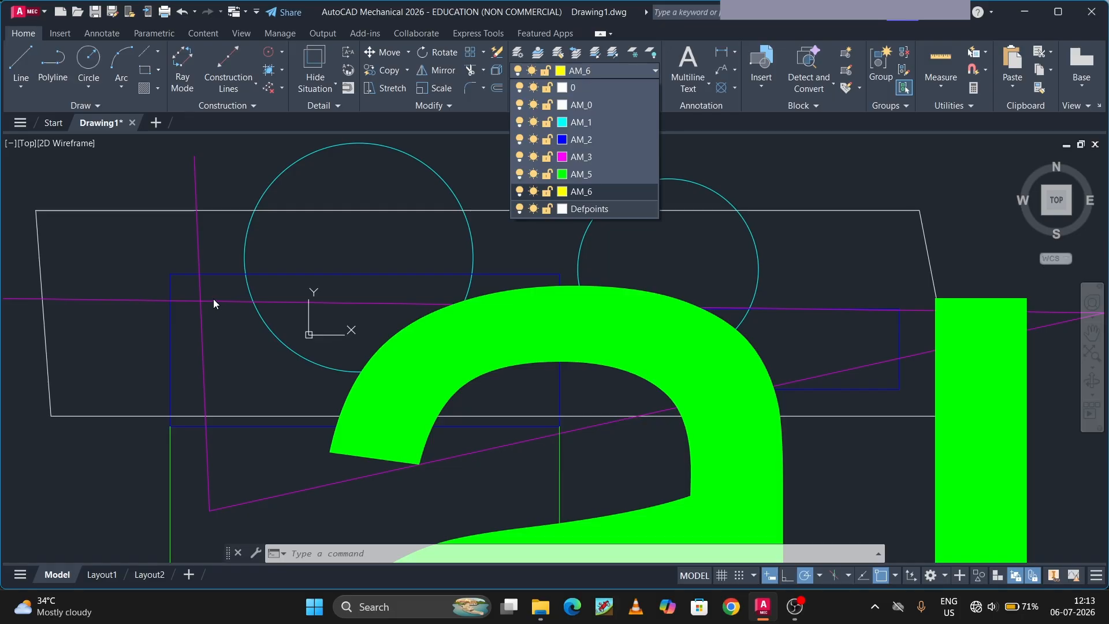
{"action": "left_click", "coordinate": [533, 157]}
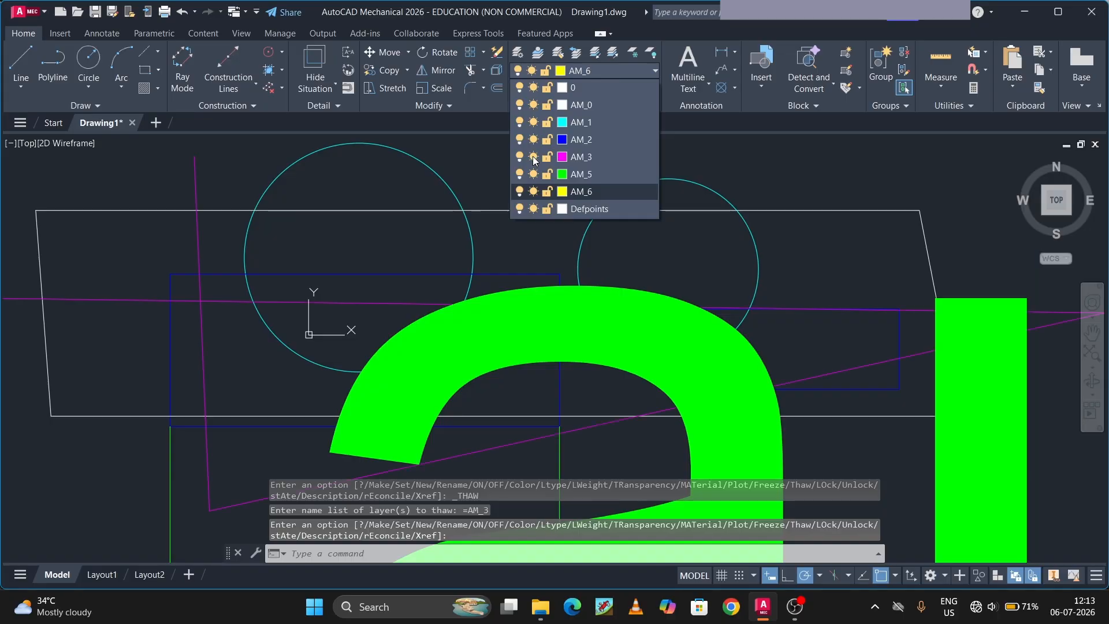
{"action": "left_click", "coordinate": [518, 156]}
{"action": "left_click", "coordinate": [520, 157]}
{"action": "left_click", "coordinate": [546, 156]}
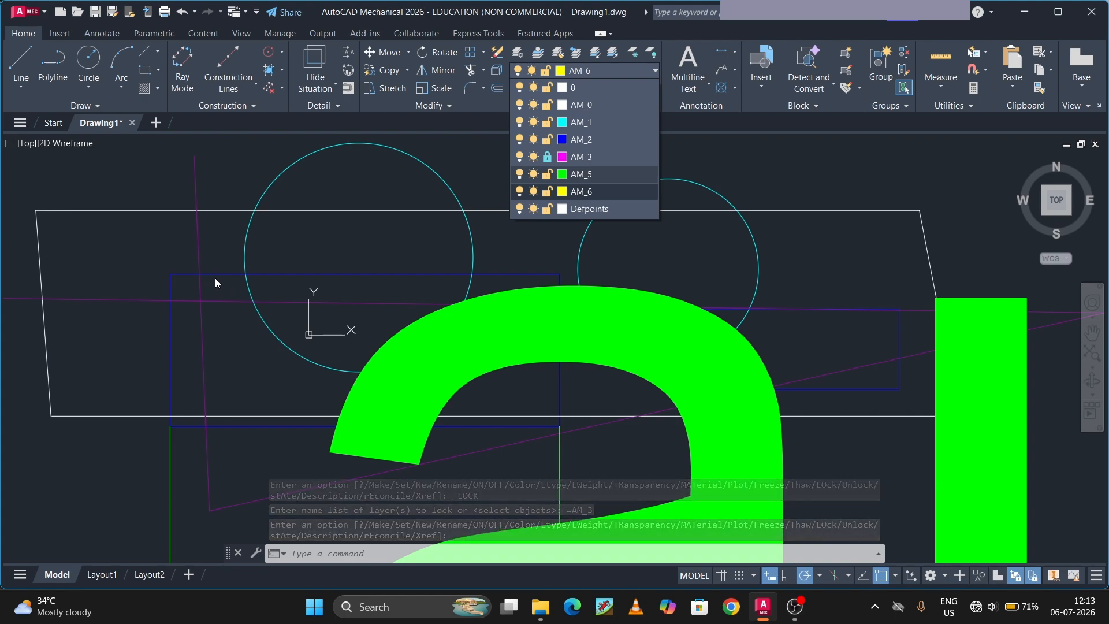
{"action": "left_click", "coordinate": [546, 158]}
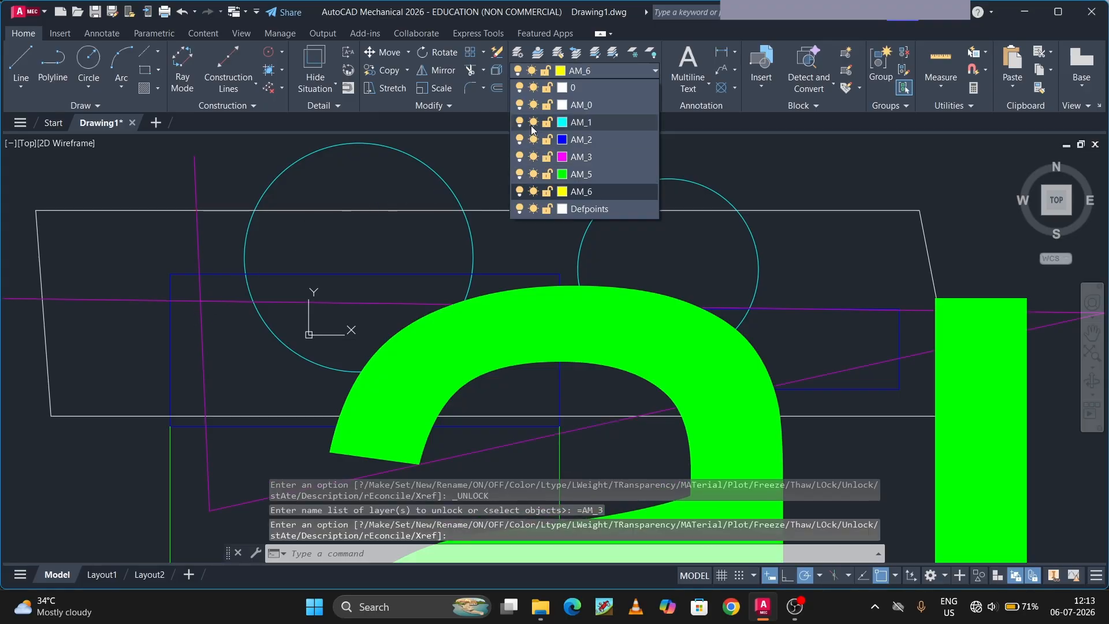
Freeze layers 0, AM_0, AM_1, AM_2, AM_3 and AM_5
{"action": "left_click", "coordinate": [533, 87]}
{"action": "left_click", "coordinate": [533, 105]}
{"action": "left_click", "coordinate": [534, 122]}
{"action": "left_click", "coordinate": [533, 139]}
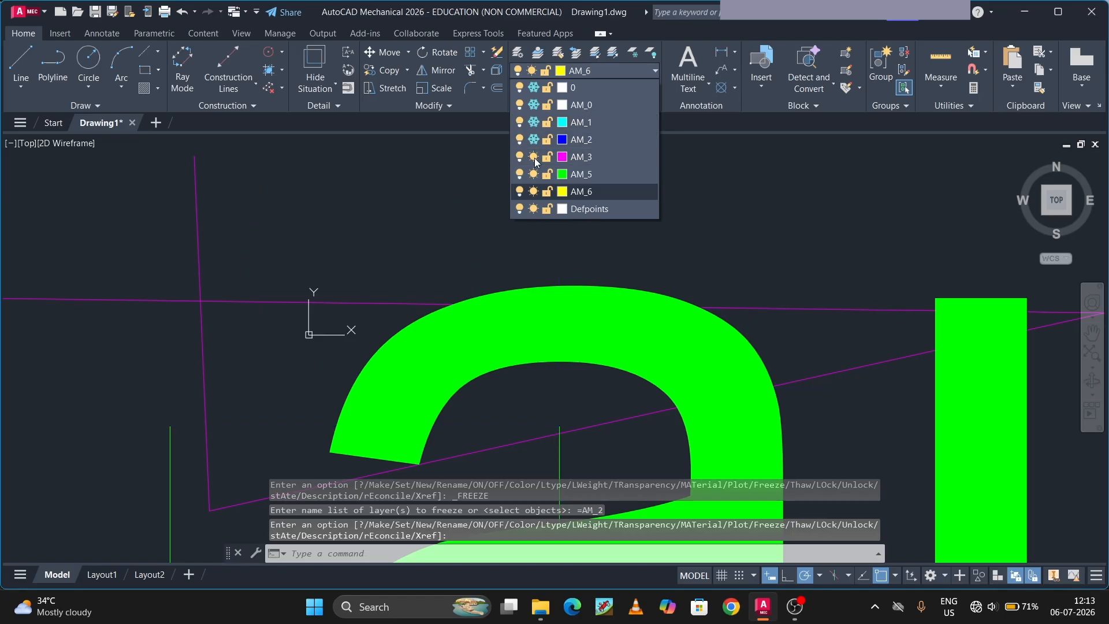
{"action": "left_click", "coordinate": [534, 156]}
{"action": "left_click", "coordinate": [533, 174]}
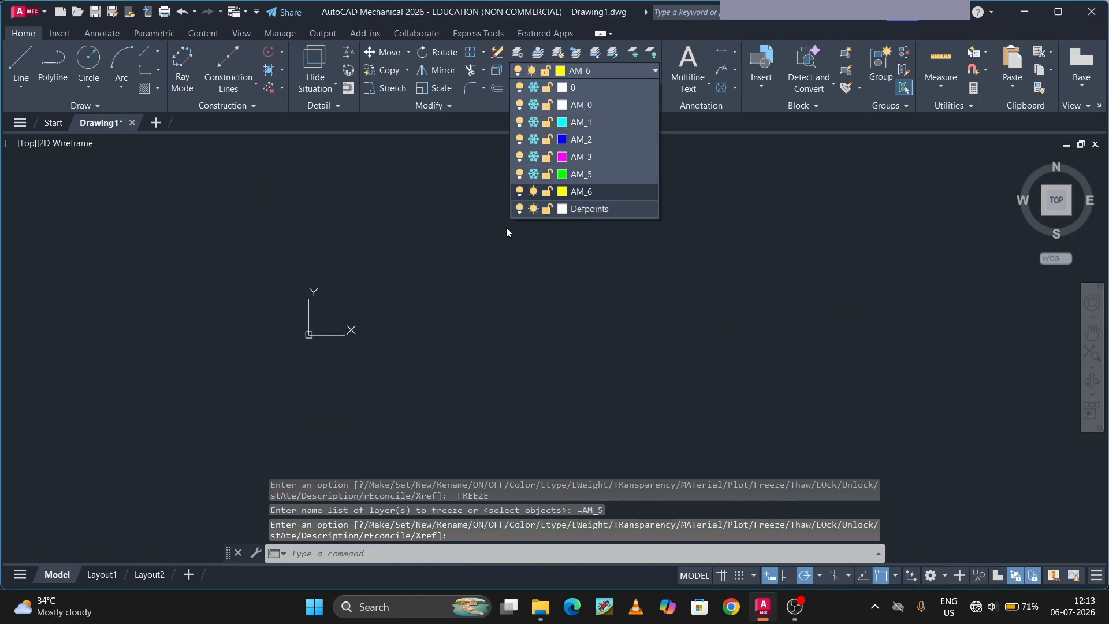
Thaw layers AM_5, AM_3, AM_2, AM_1, AM_0 and 0
{"action": "left_click", "coordinate": [533, 173]}
{"action": "left_click", "coordinate": [534, 156]}
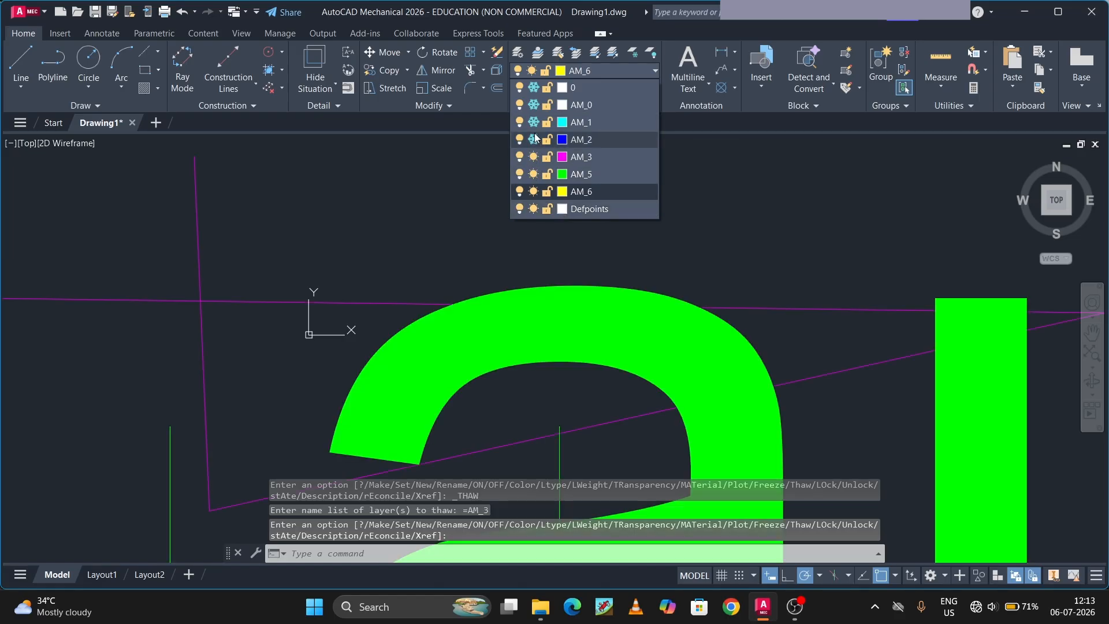
{"action": "left_click", "coordinate": [534, 140]}
{"action": "left_click", "coordinate": [534, 122]}
{"action": "left_click", "coordinate": [534, 104]}
{"action": "left_click", "coordinate": [533, 87]}
Turn off layers 0, AM_0, AM_1, AM_2 and AM_3
{"action": "left_click", "coordinate": [519, 87]}
{"action": "left_click", "coordinate": [519, 105]}
{"action": "left_click", "coordinate": [520, 122]}
{"action": "left_click", "coordinate": [518, 141]}
{"action": "left_click", "coordinate": [520, 157]}
Turn layers AM_2, AM_1, AM_0, 0 and AM_3 back on, and restore the previous layer status once
{"action": "left_click", "coordinate": [520, 139]}
{"action": "left_click", "coordinate": [519, 122]}
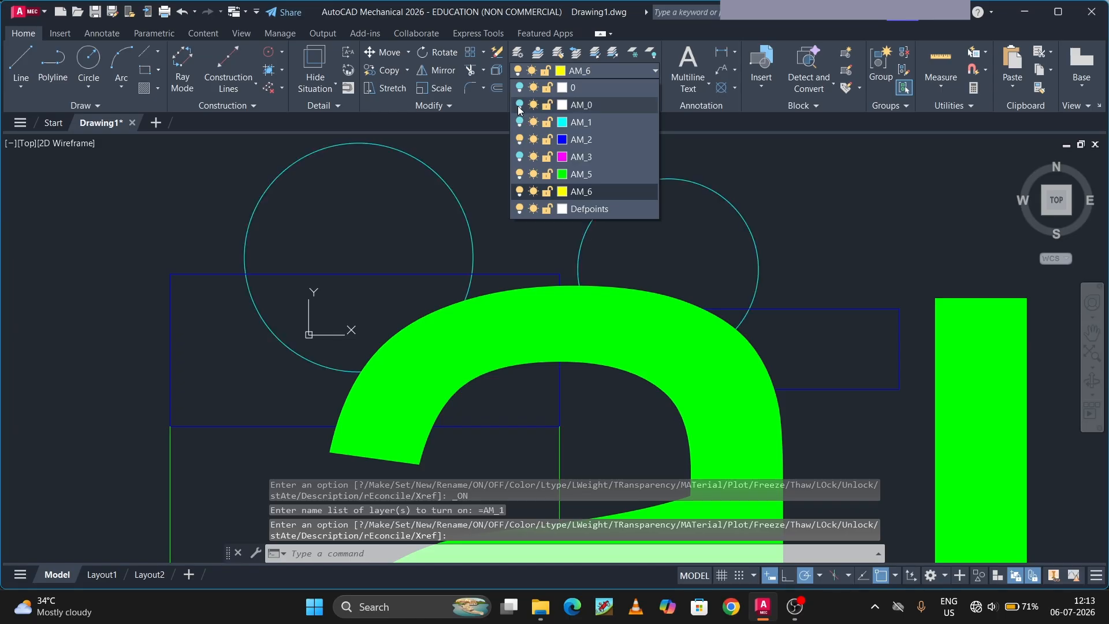
{"action": "left_click", "coordinate": [519, 105]}
{"action": "left_click", "coordinate": [520, 87]}
{"action": "left_click", "coordinate": [519, 156]}
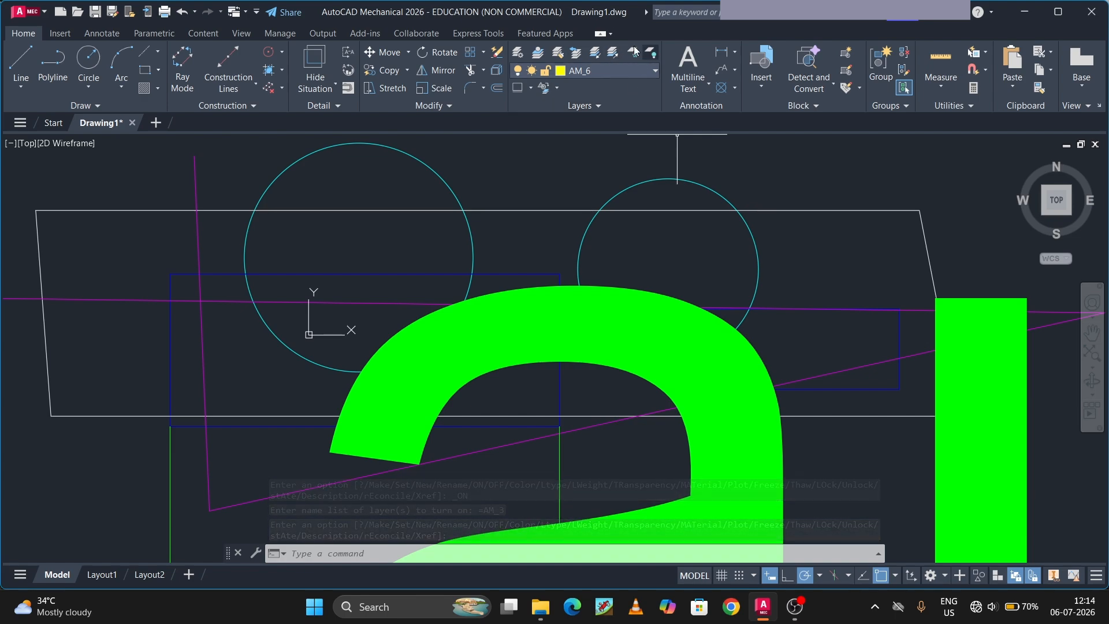
{"action": "left_click", "coordinate": [578, 55]}
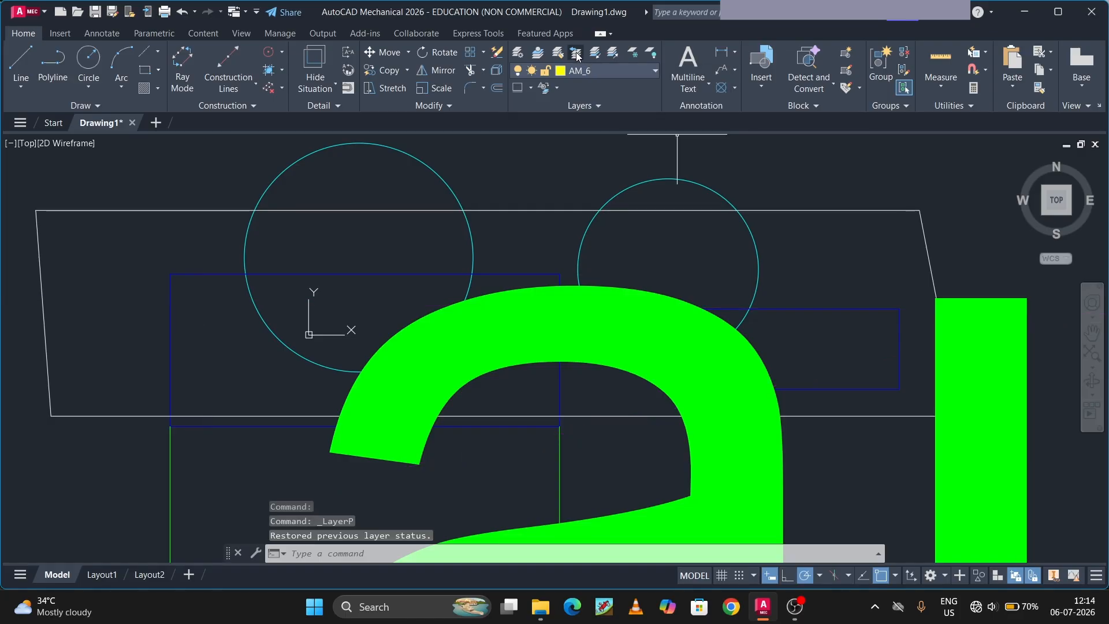